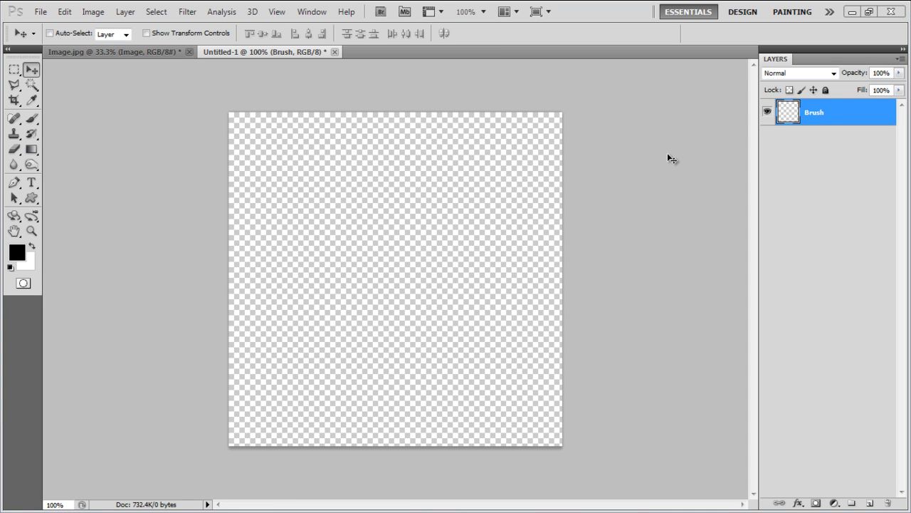
Step: Fill the Brush layer with a grey Filter > Render > Clouds render
{"action": "left_click", "coordinate": [189, 13]}
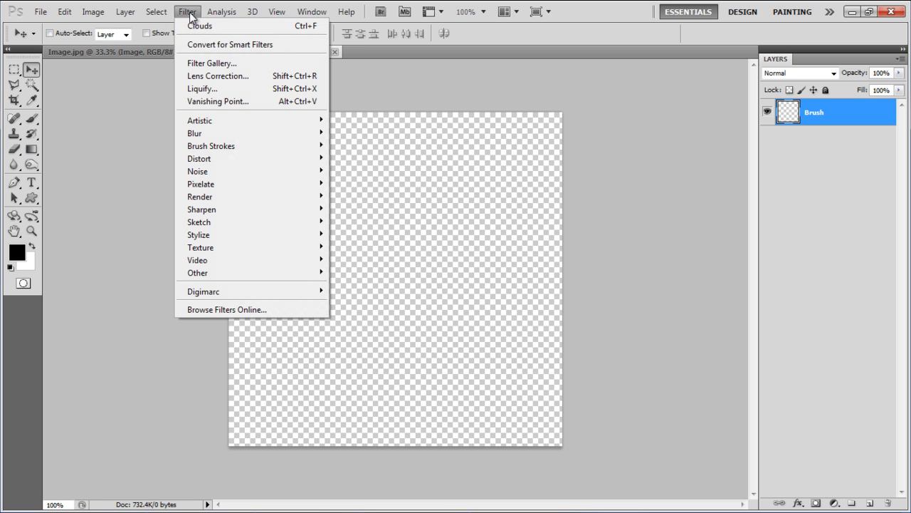
{"action": "mouse_move", "coordinate": [287, 196]}
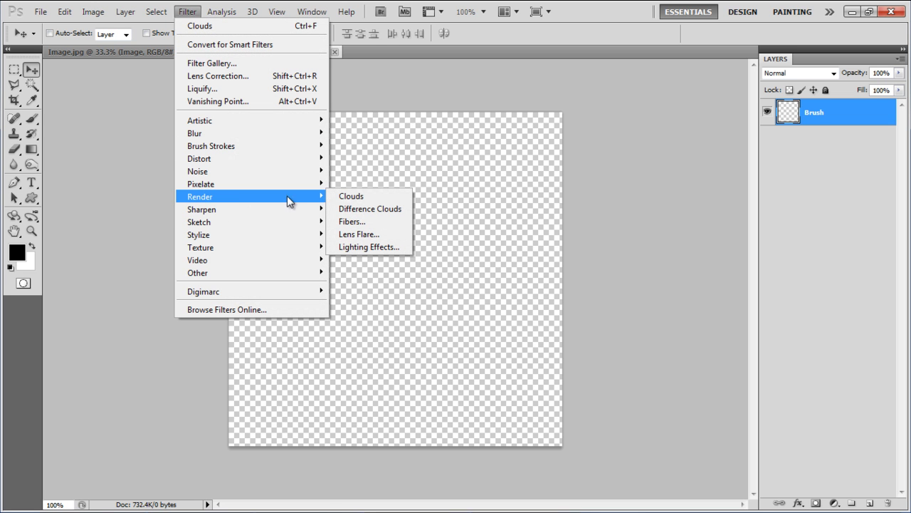
{"action": "left_click", "coordinate": [351, 196]}
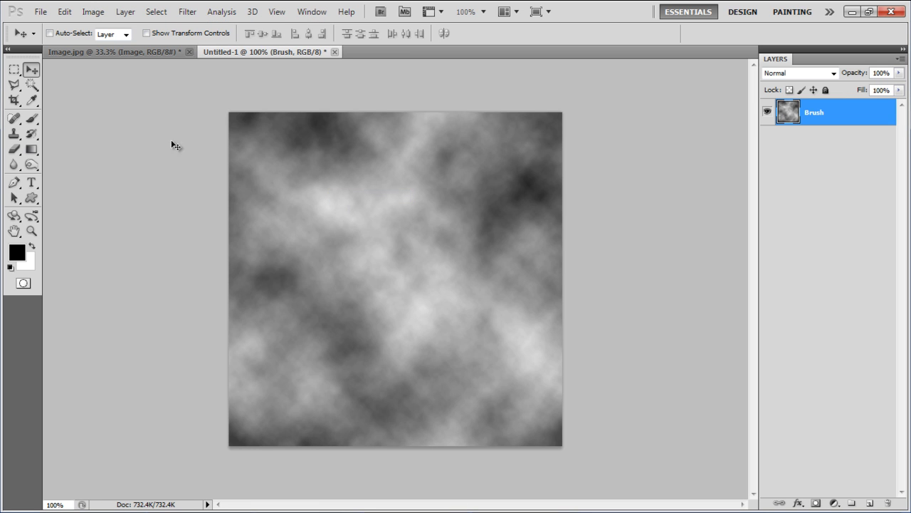
Step: Keep only a 30 px-feathered lasso circle of clouds, deleting everything outside it
{"action": "left_click", "coordinate": [13, 85]}
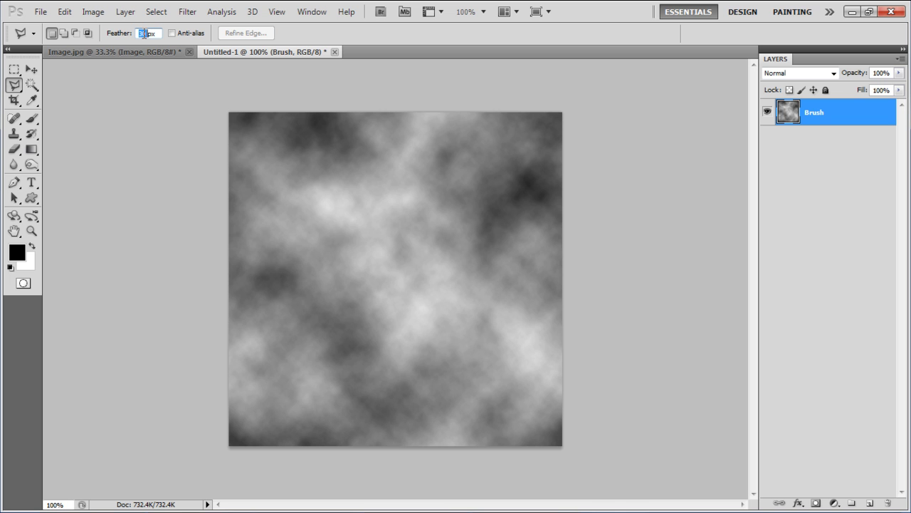
{"action": "left_click", "coordinate": [284, 207]}
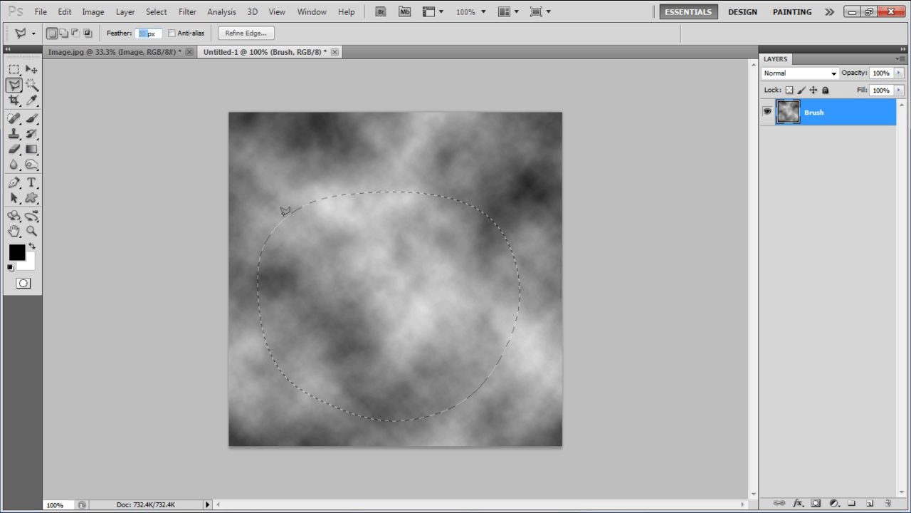
{"action": "key", "text": "ctrl+shift+i"}
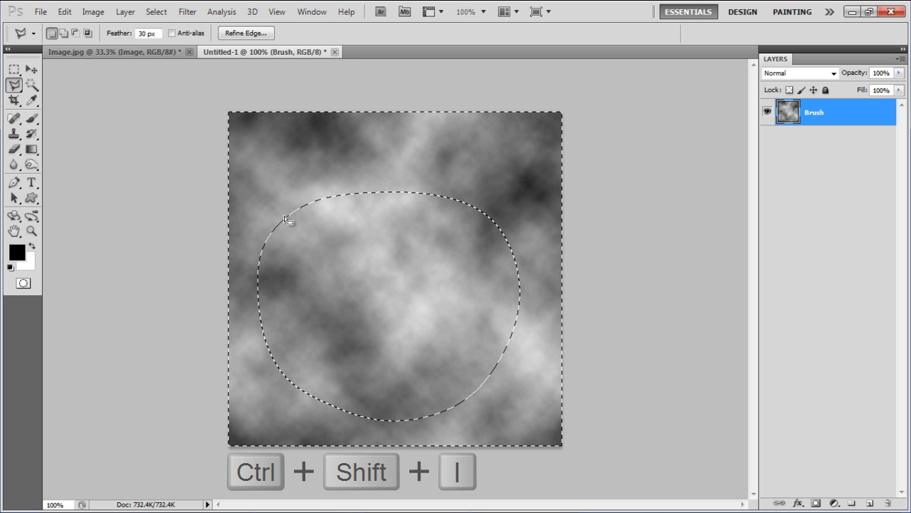
{"action": "key", "text": "Delete"}
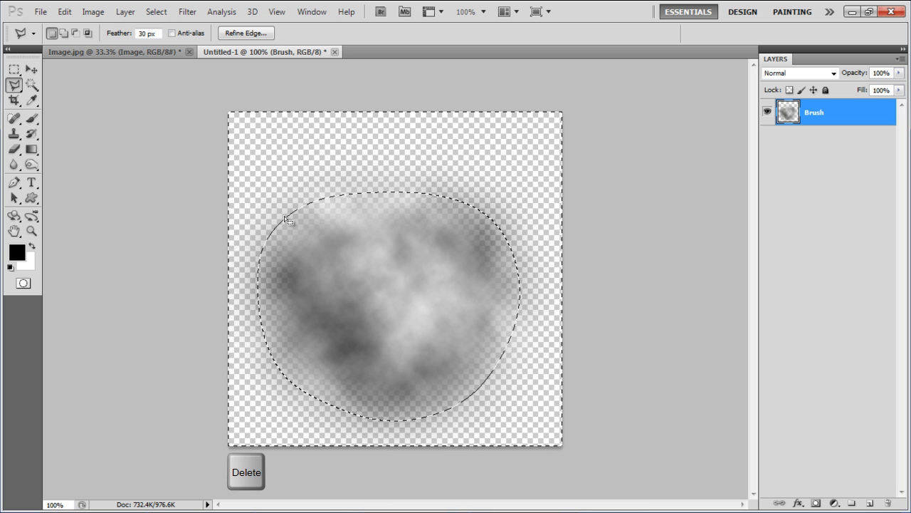
{"action": "key", "text": "ctrl+d"}
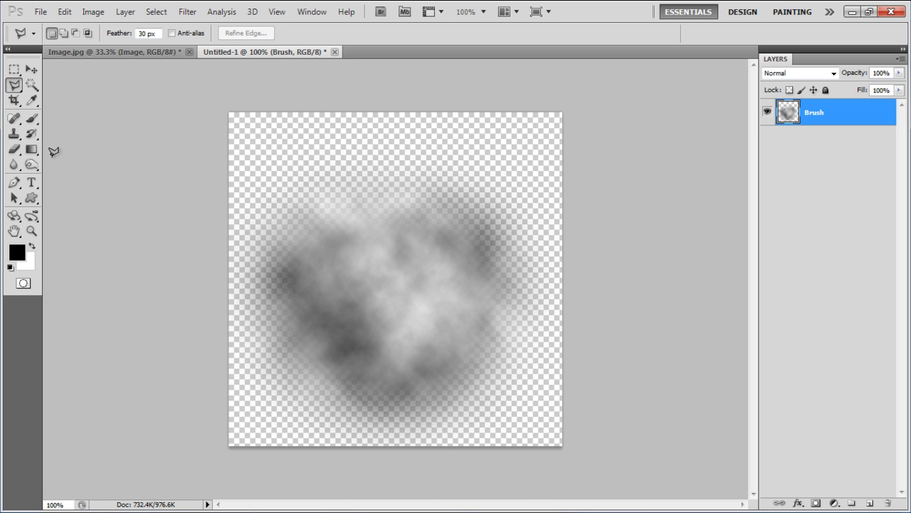
Step: Set the Eraser brush size to 80 px
{"action": "key", "text": "e"}
{"action": "left_click", "coordinate": [68, 33]}
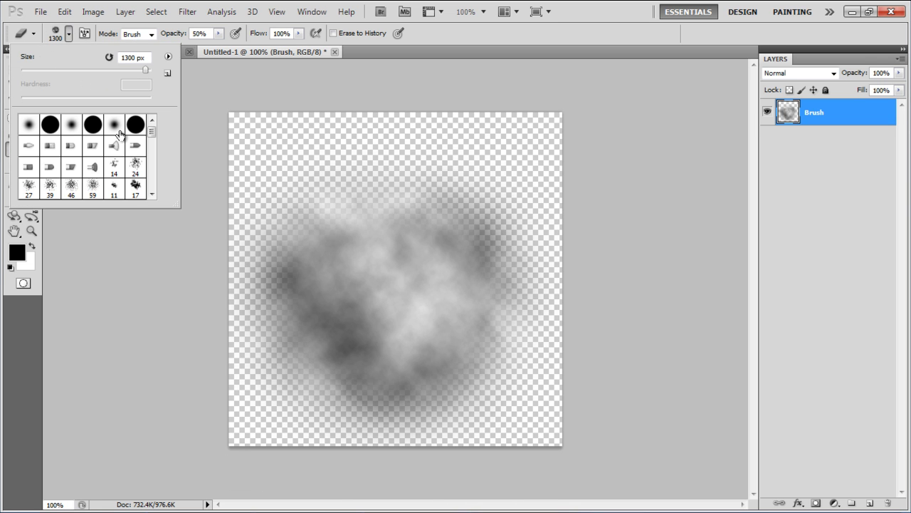
{"action": "key", "text": "Escape"}
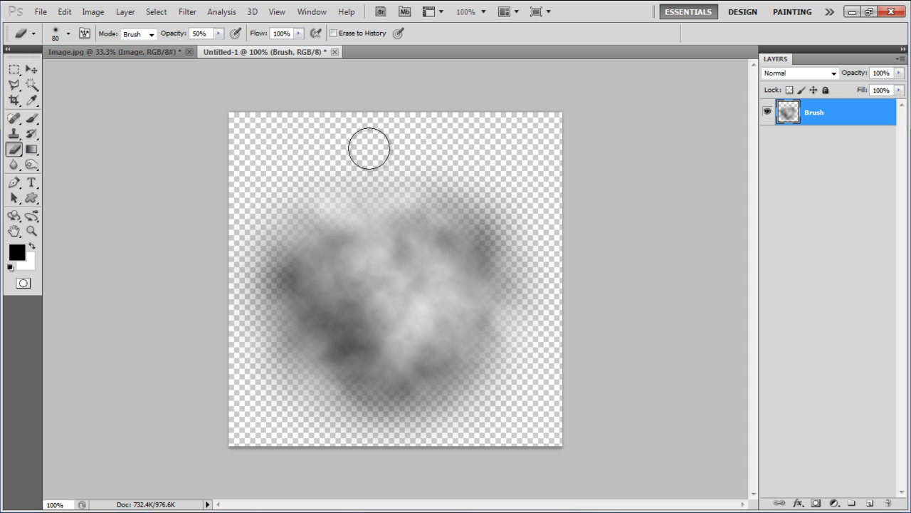
{"action": "key", "text": "v"}
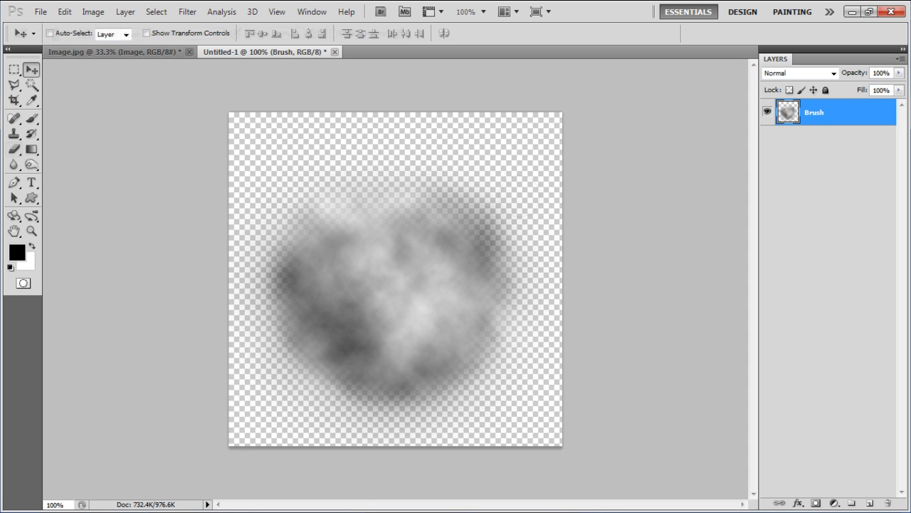
Step: Define a 500 px brush preset named 'Clouds 1' from the cloud patch
{"action": "left_click", "coordinate": [64, 11]}
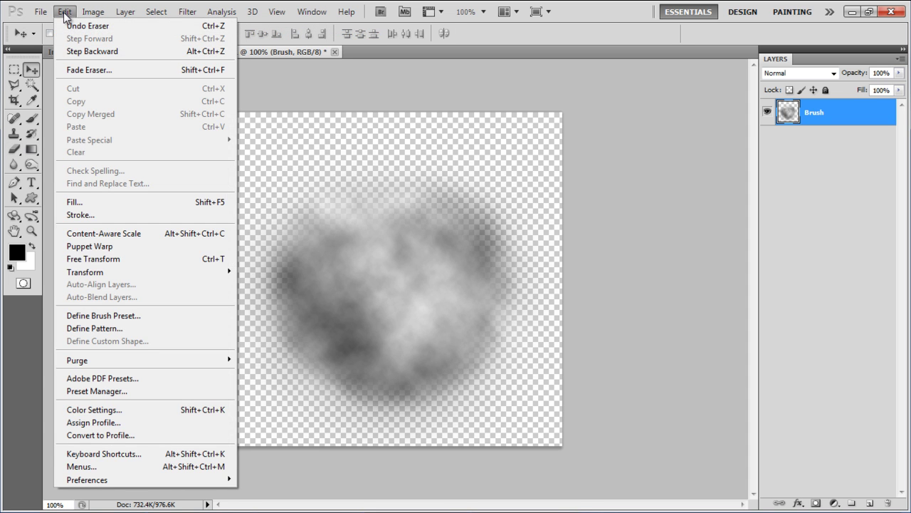
{"action": "left_click", "coordinate": [119, 316]}
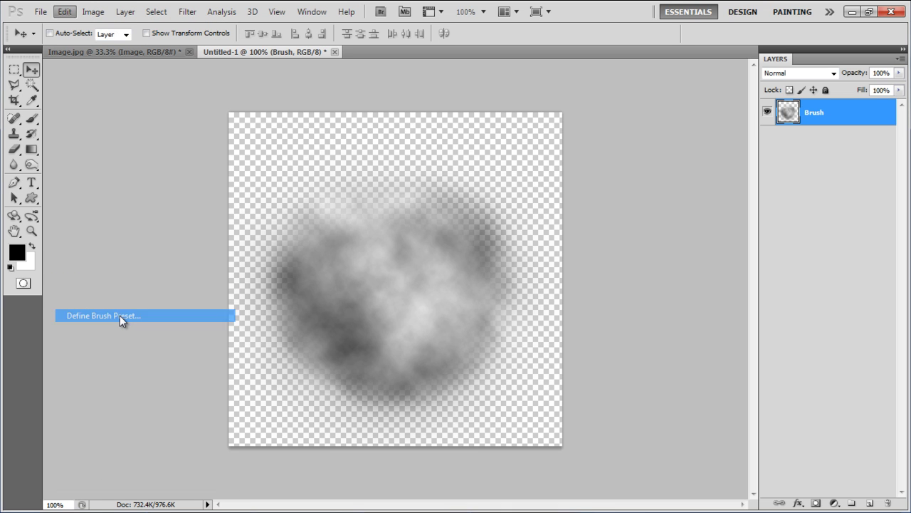
{"action": "type", "text": "Clouds 1"}
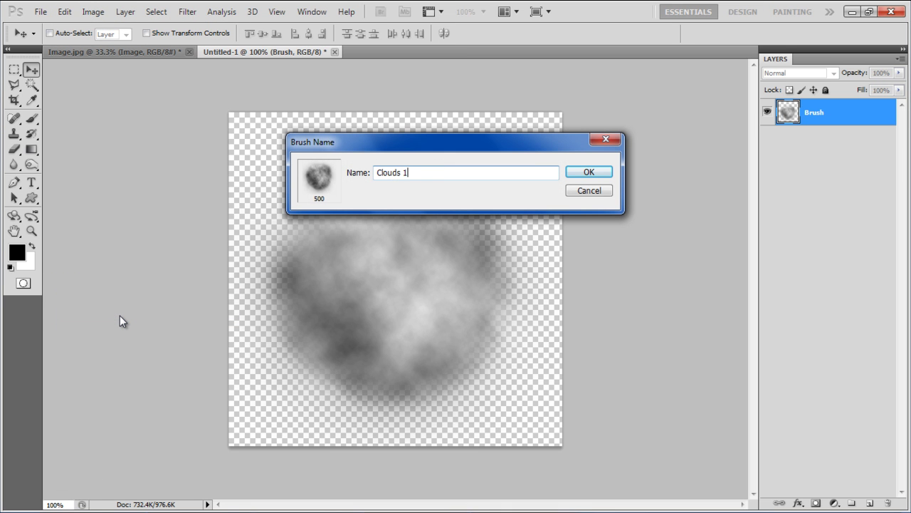
{"action": "key", "text": "Return"}
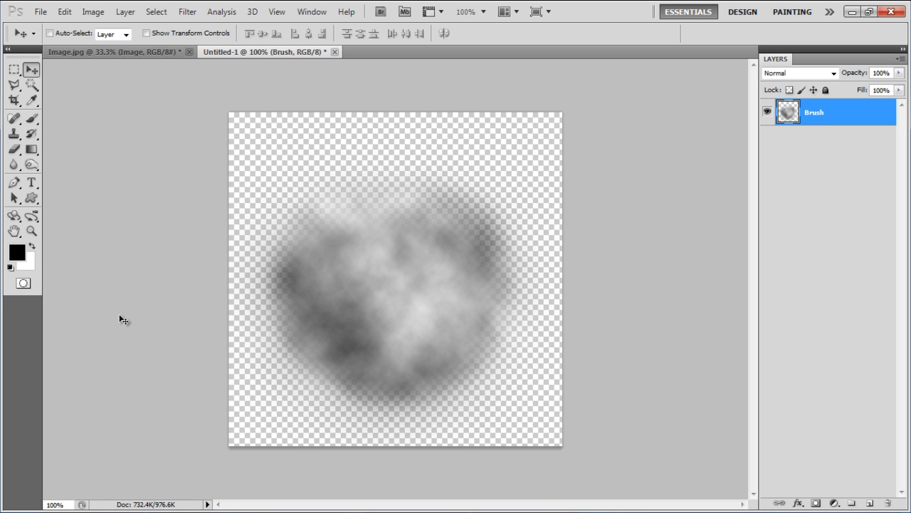
Step: In the Brush panel, pick the 500 px cloud tip and resize it to 430 px
{"action": "key", "text": "b"}
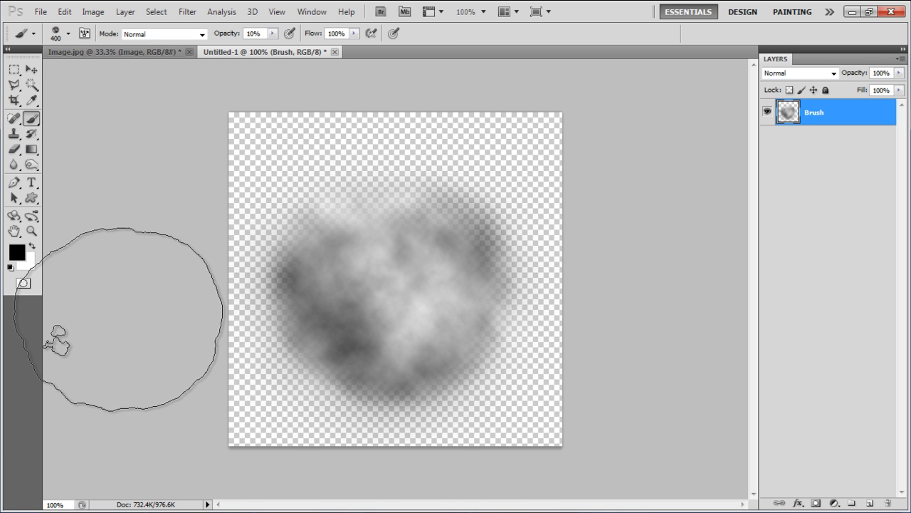
{"action": "left_click", "coordinate": [315, 12]}
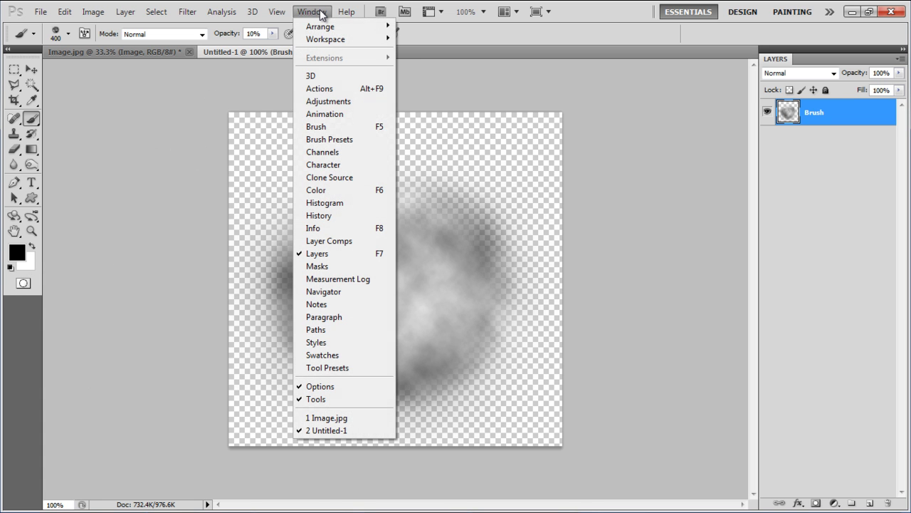
{"action": "left_click", "coordinate": [332, 127]}
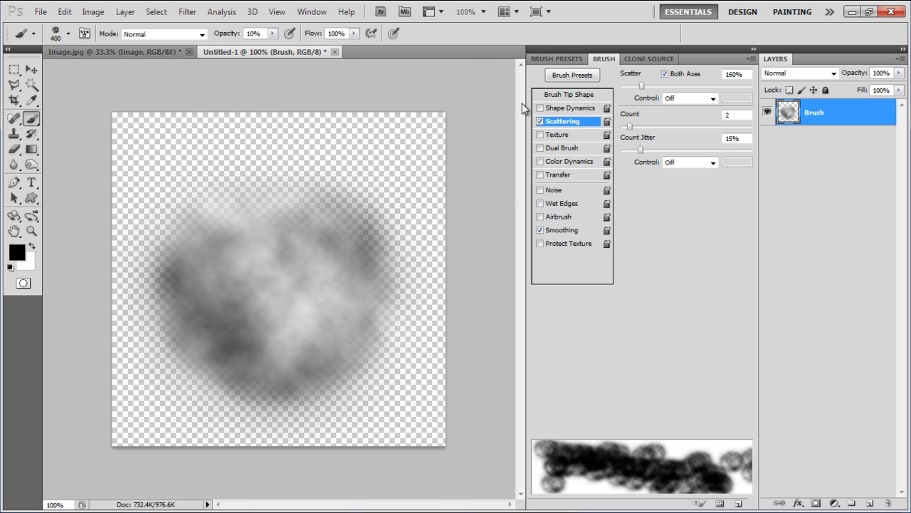
{"action": "left_click", "coordinate": [583, 95]}
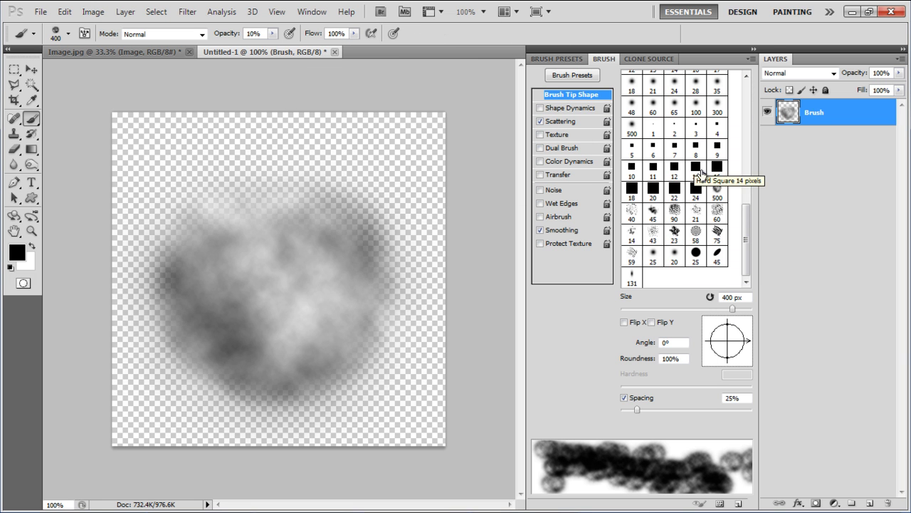
{"action": "left_click", "coordinate": [717, 191]}
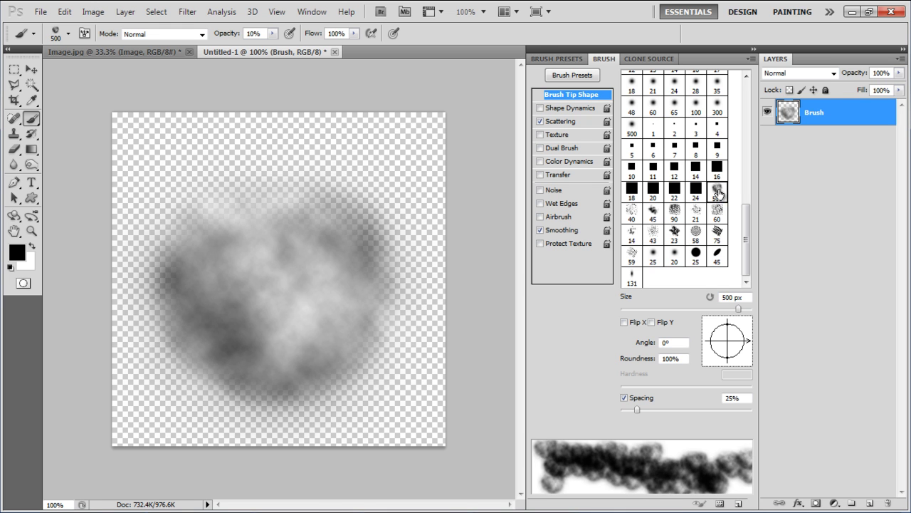
{"action": "type", "text": "4"}
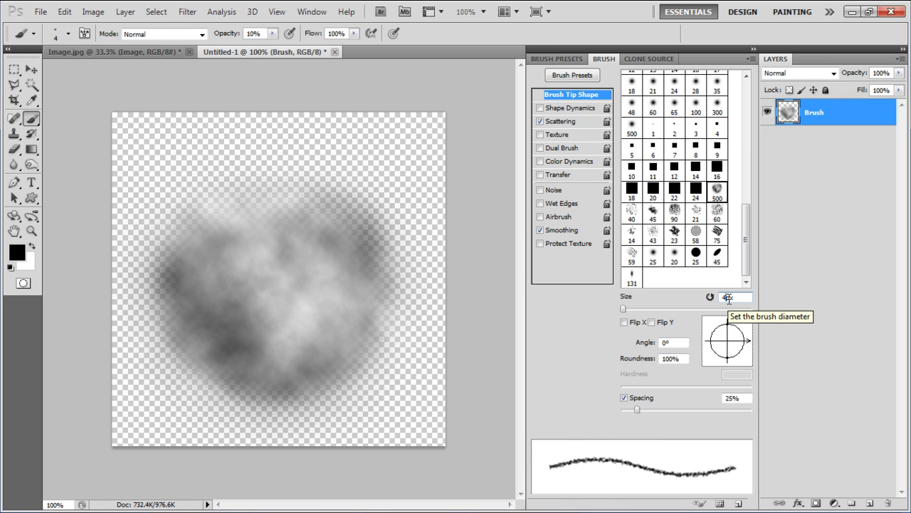
{"action": "type", "text": "30"}
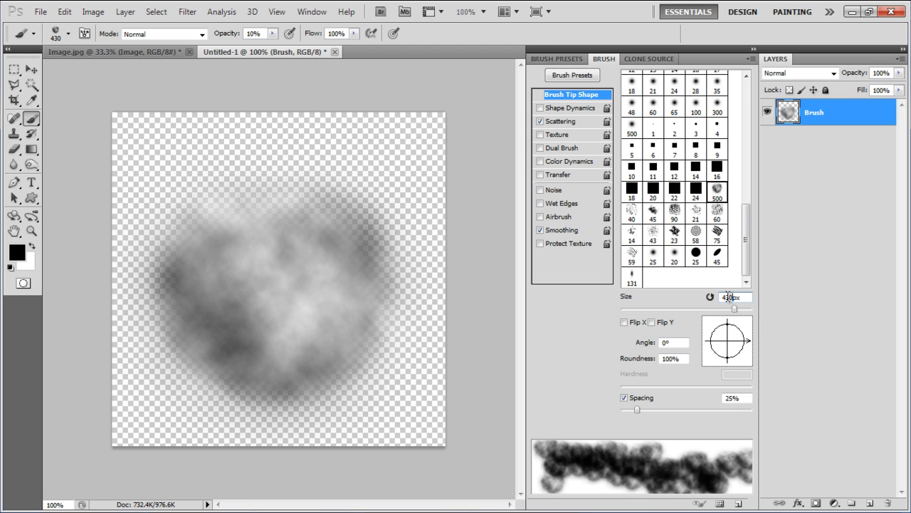
Step: Set the brush's Scattering to 160%, Count 2 and Count Jitter 15%
{"action": "left_click", "coordinate": [579, 124]}
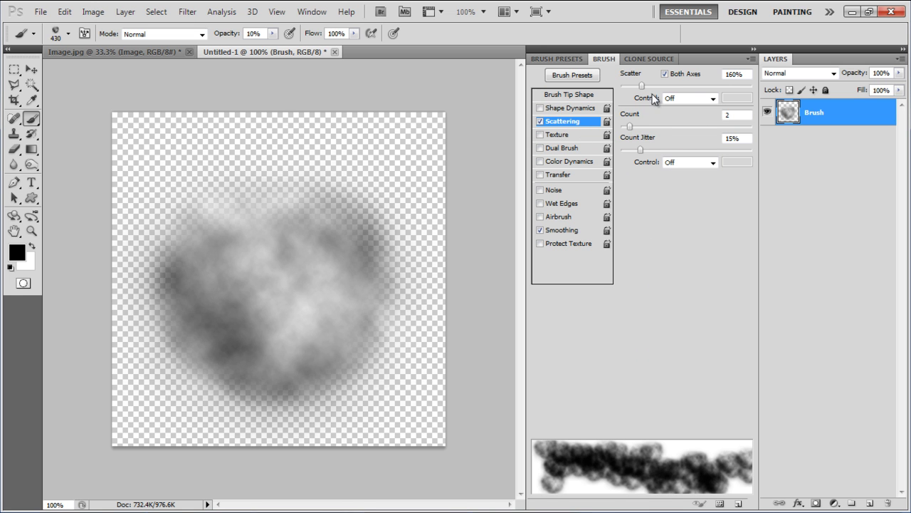
{"action": "left_click", "coordinate": [728, 74]}
{"action": "left_click", "coordinate": [737, 116]}
{"action": "left_click", "coordinate": [732, 137]}
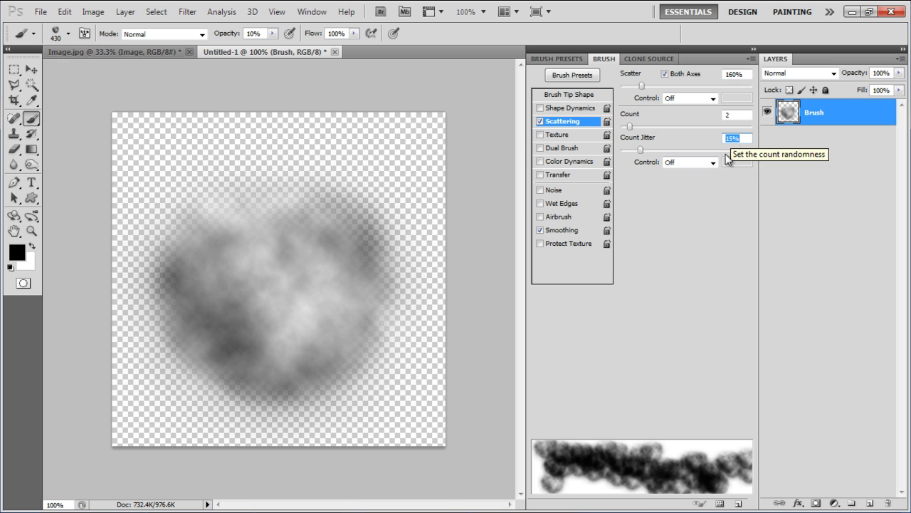
Step: Save these brush settings as a new preset named 'Clouds 2'
{"action": "left_click", "coordinate": [738, 501]}
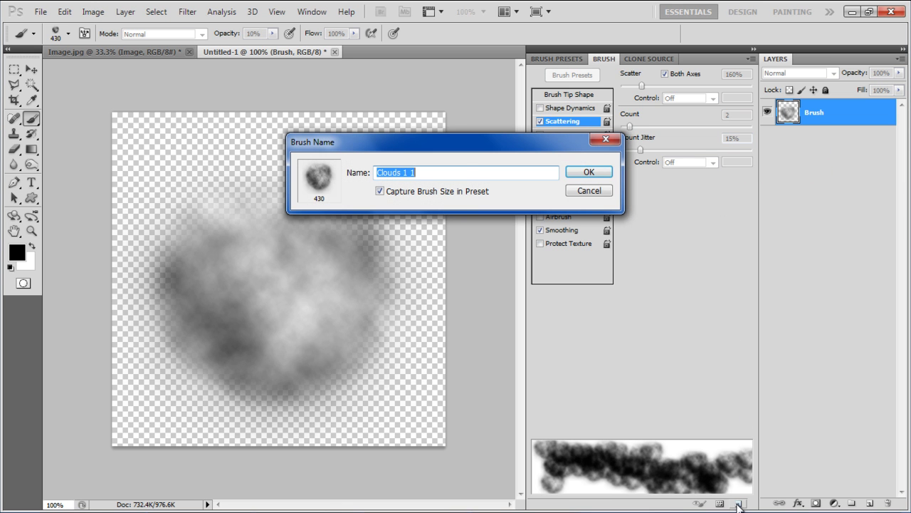
{"action": "left_click", "coordinate": [457, 175]}
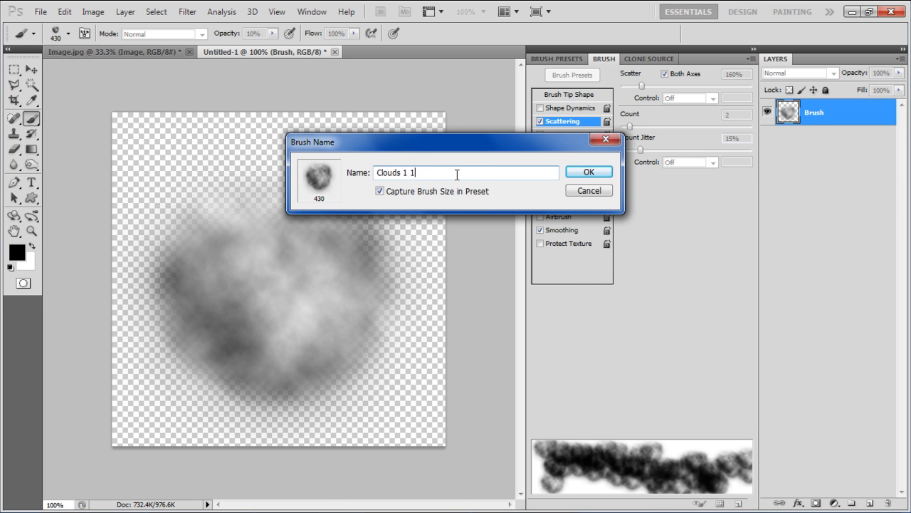
{"action": "key", "text": "BackSpace"}
{"action": "type", "text": "2"}
{"action": "key", "text": "Return"}
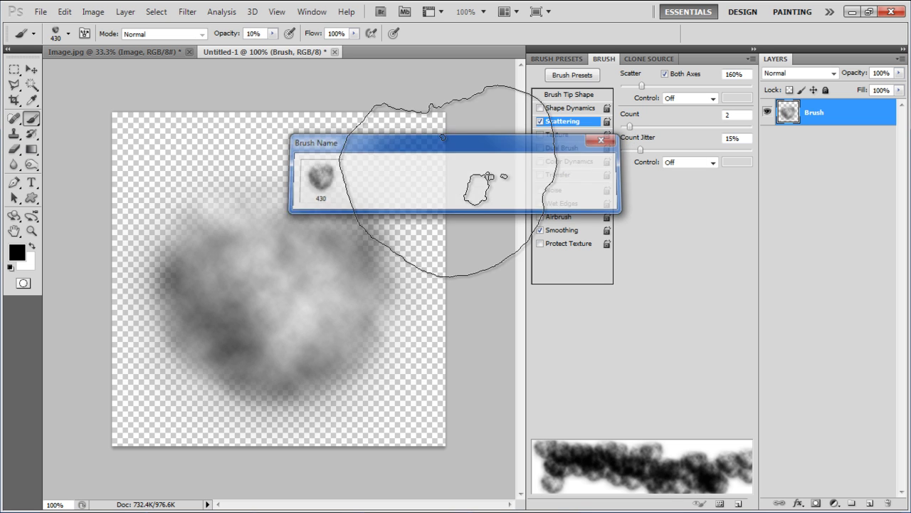
{"action": "key", "text": "v"}
{"action": "left_click", "coordinate": [752, 58]}
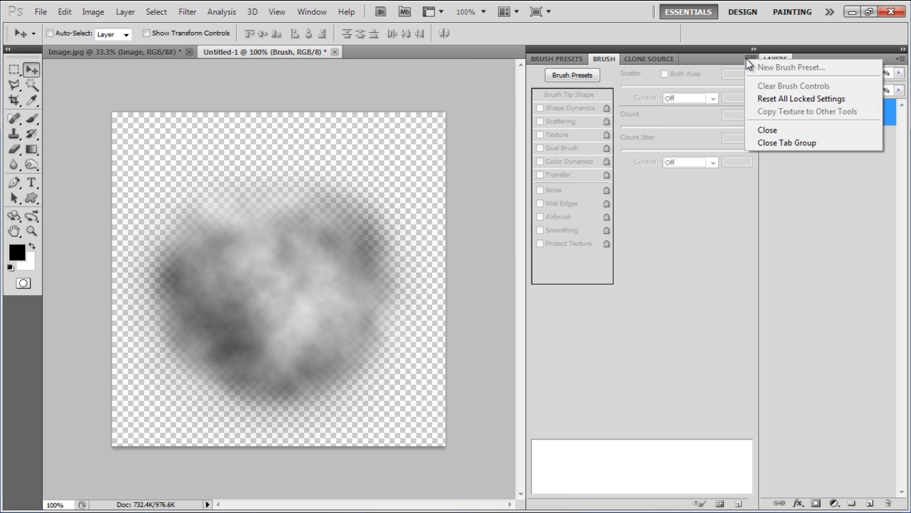
Step: Close the brush panel group and the Untitled-1 cloud document without saving
{"action": "left_click", "coordinate": [768, 140]}
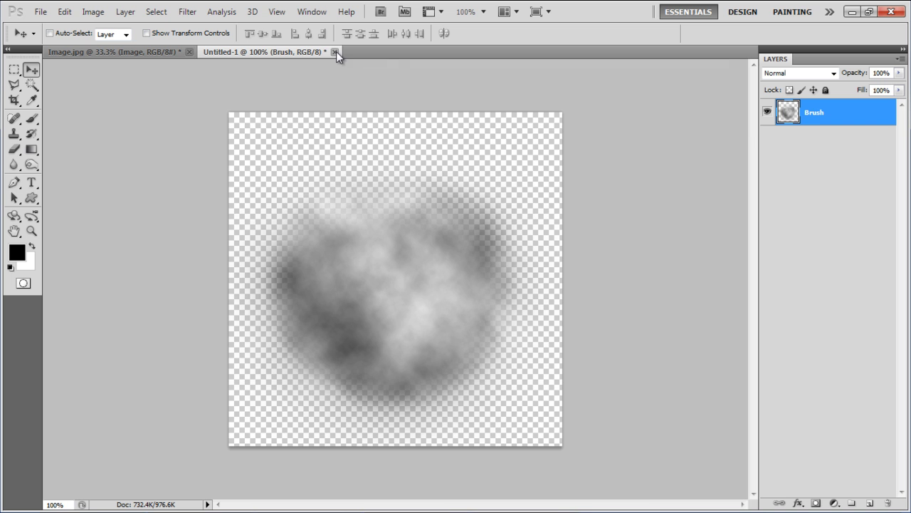
{"action": "left_click", "coordinate": [337, 52]}
{"action": "left_click", "coordinate": [464, 198]}
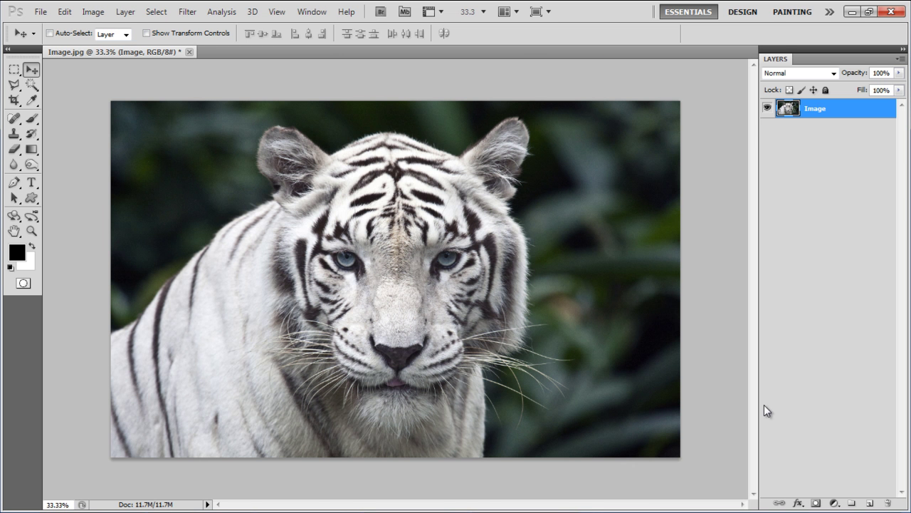
Step: Add a new empty layer named 'Sky' above the Image layer
{"action": "left_click", "coordinate": [870, 502]}
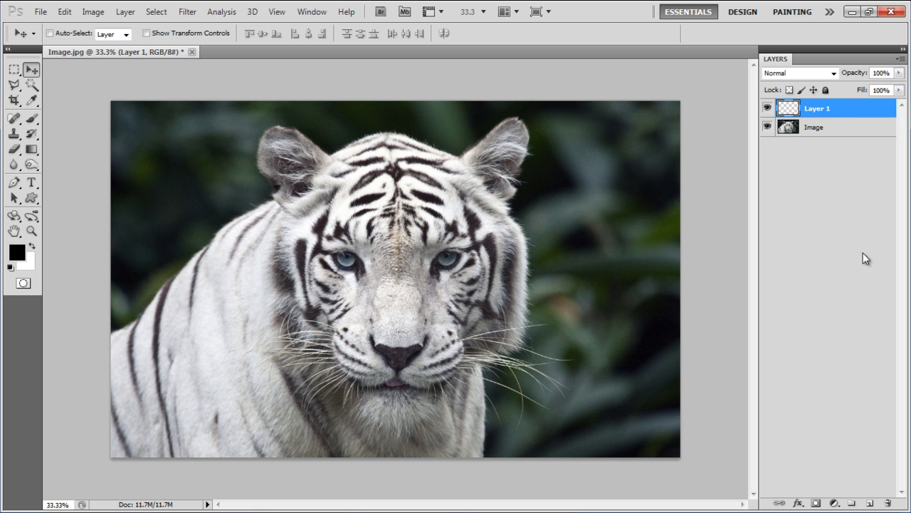
{"action": "type", "text": "Sky"}
{"action": "key", "text": "Return"}
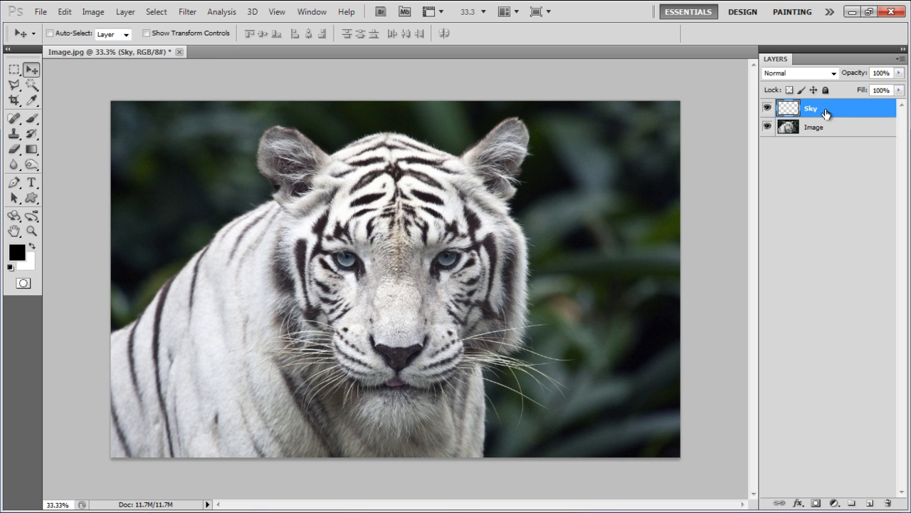
Step: Set colours to #192559 and #91aac8, then drag a vertical gradient across the Sky layer
{"action": "left_click", "coordinate": [18, 251]}
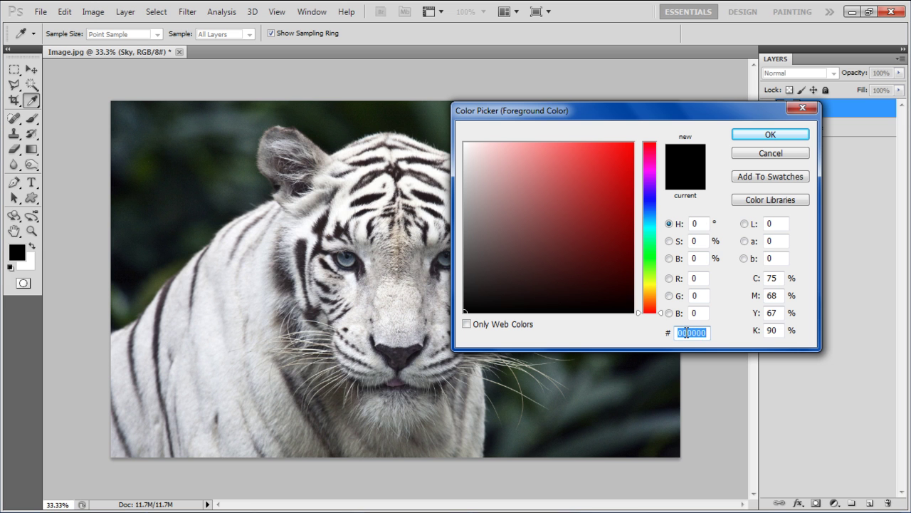
{"action": "type", "text": "192559"}
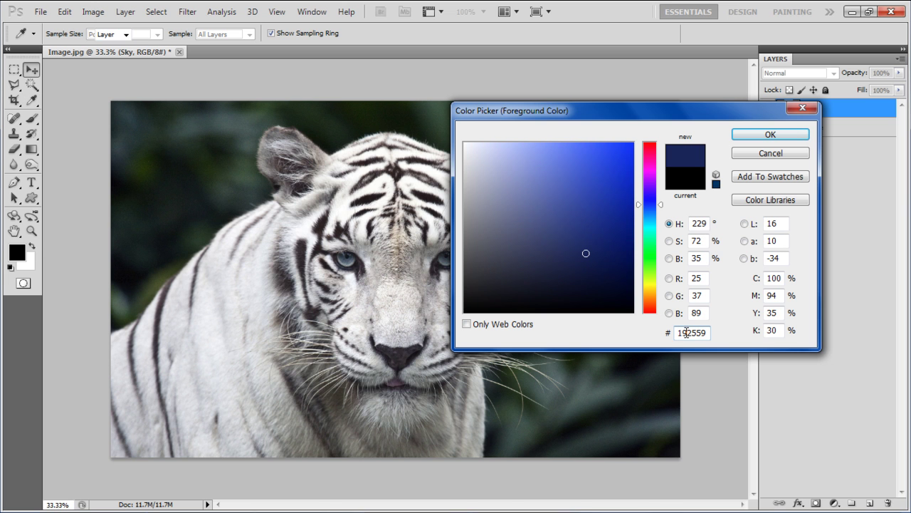
{"action": "key", "text": "Return"}
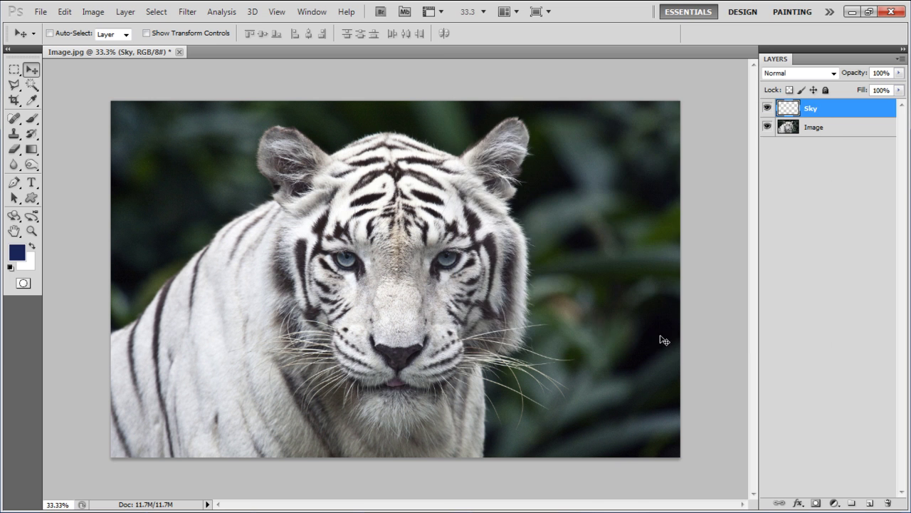
{"action": "left_click", "coordinate": [29, 266]}
{"action": "double_click", "coordinate": [701, 330]}
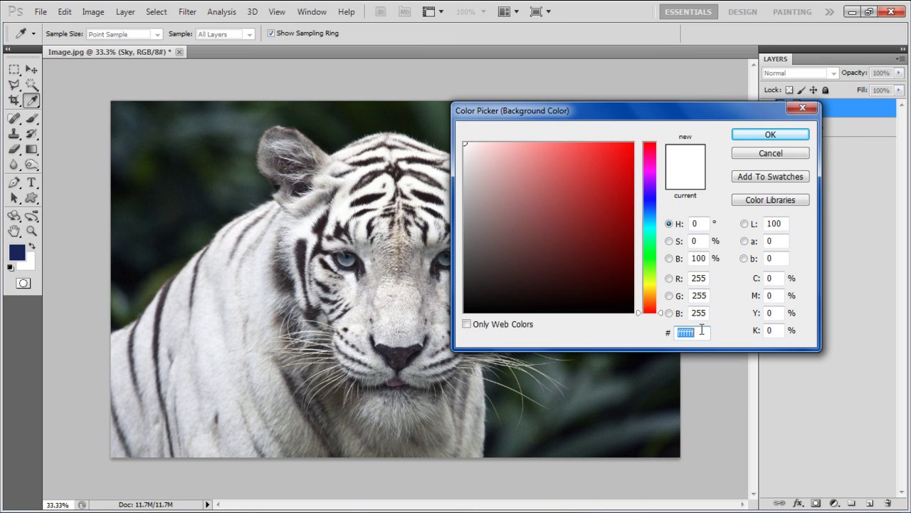
{"action": "type", "text": "91aac8"}
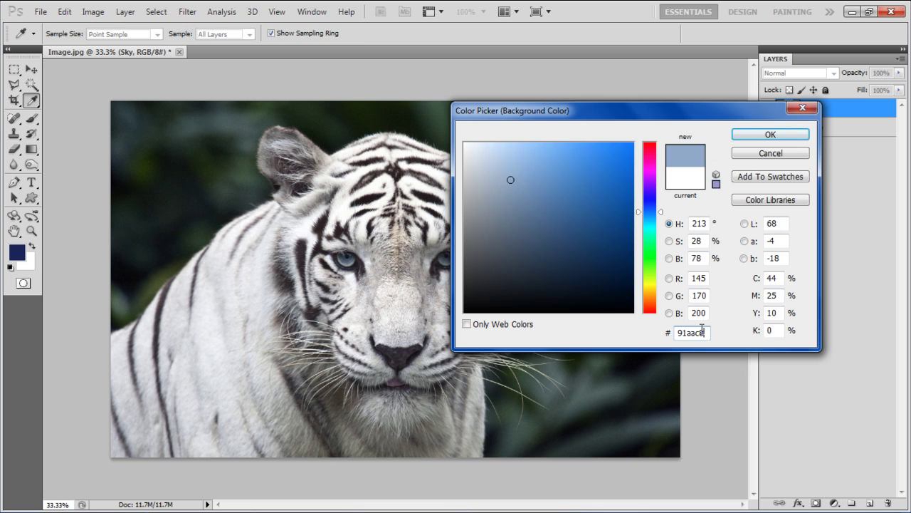
{"action": "key", "text": "Return"}
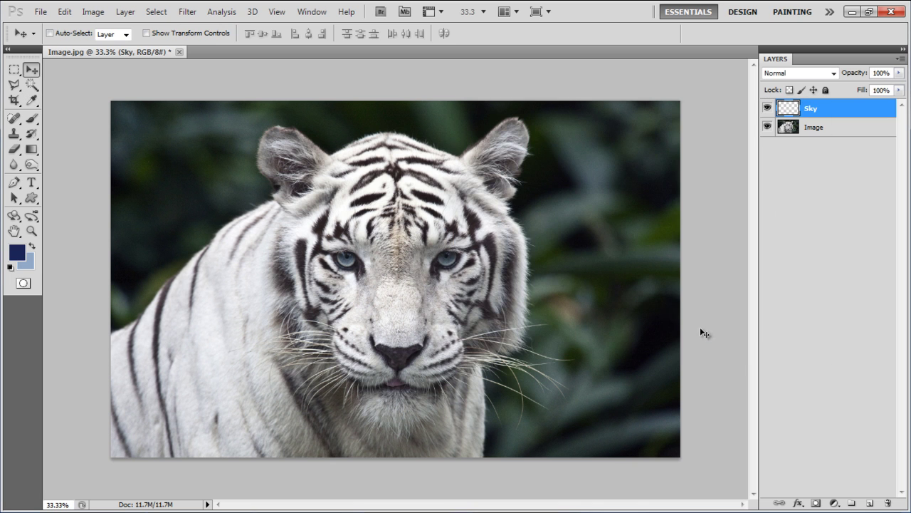
{"action": "left_click", "coordinate": [32, 152]}
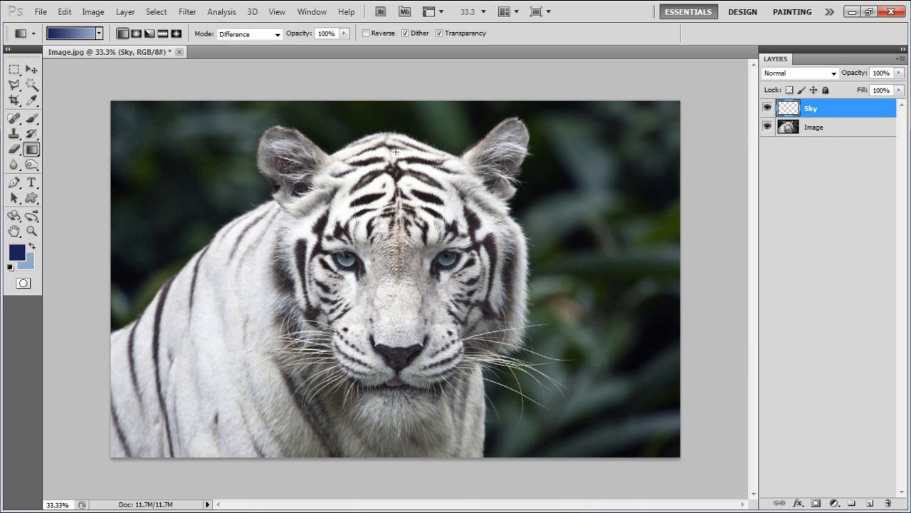
{"action": "left_click_drag", "start_coordinate": [396, 150], "coordinate": [384, 433]}
Step: Move the Sky layer below the Image layer and select the Image layer
{"action": "key", "text": "v"}
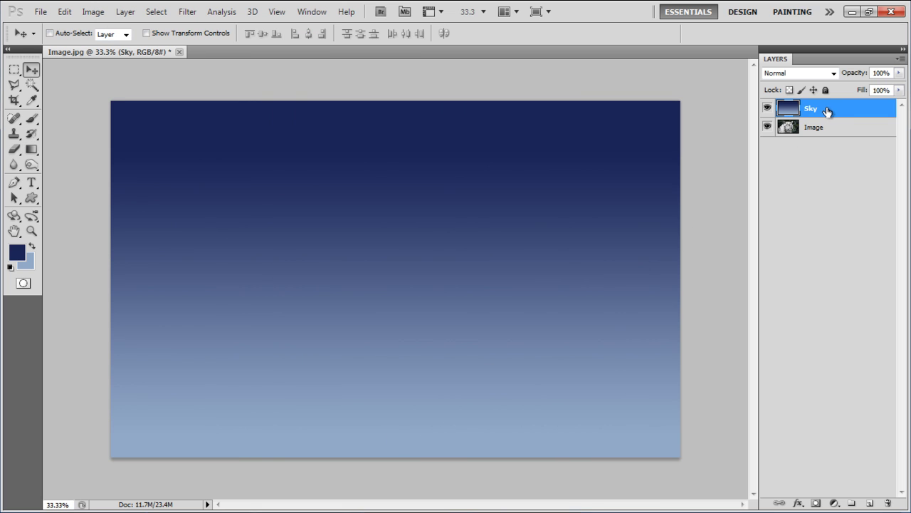
{"action": "left_click_drag", "start_coordinate": [827, 110], "coordinate": [828, 138]}
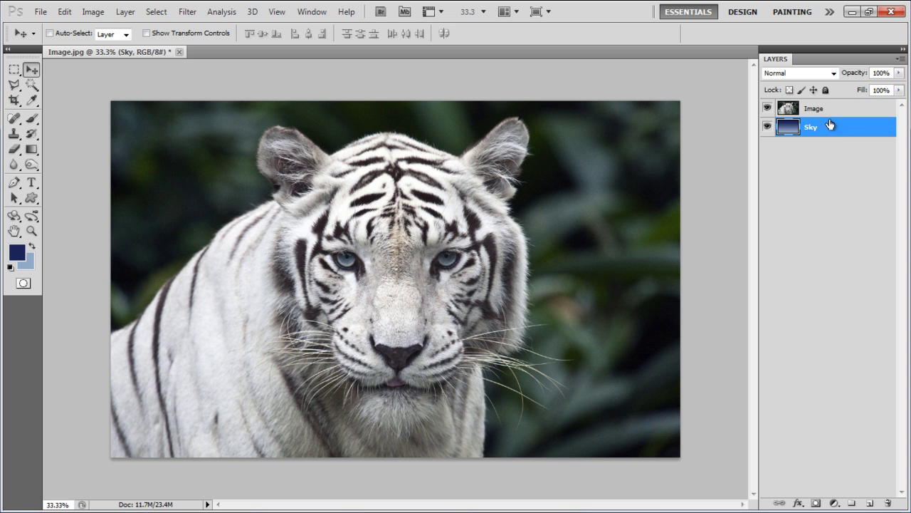
{"action": "left_click", "coordinate": [819, 111]}
Step: Erase the photo's background around the tiger face with the Clouds brush at 50% opacity
{"action": "left_click", "coordinate": [14, 149]}
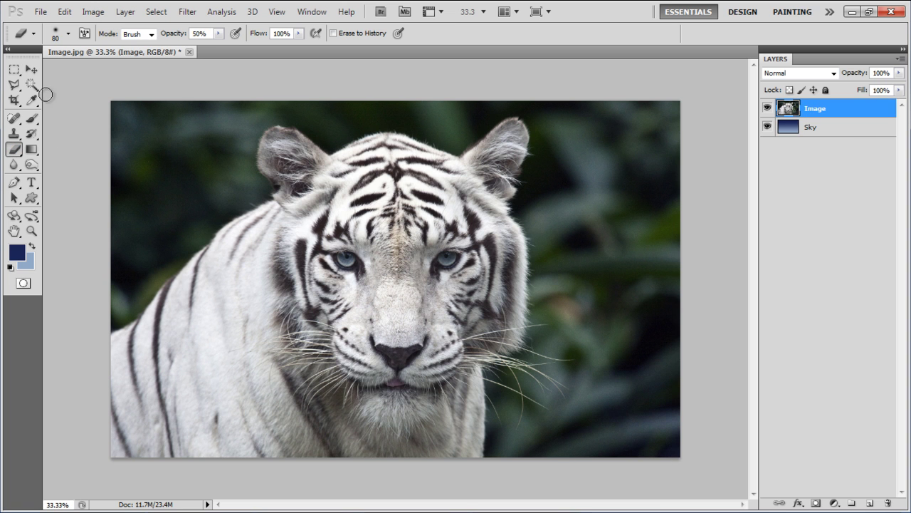
{"action": "left_click", "coordinate": [69, 34]}
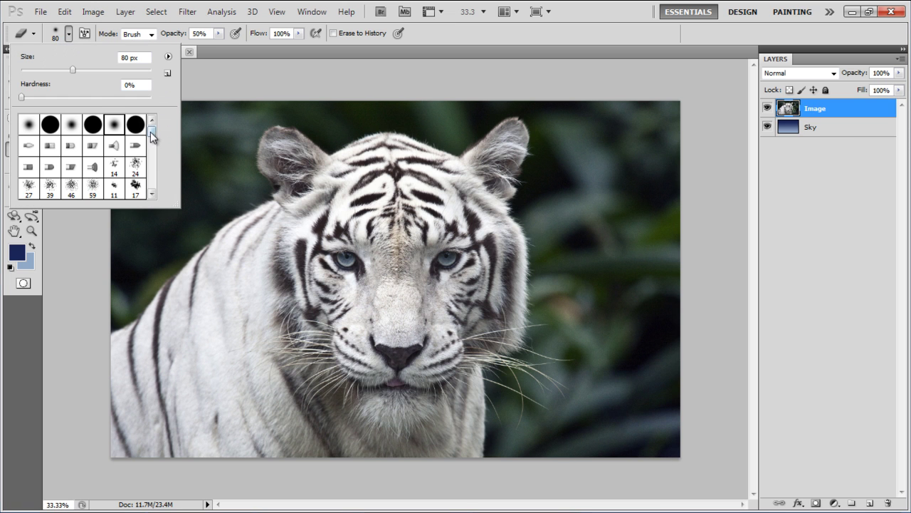
{"action": "scroll", "coordinate": [151, 178], "scroll_direction": "down", "scroll_amount": 5}
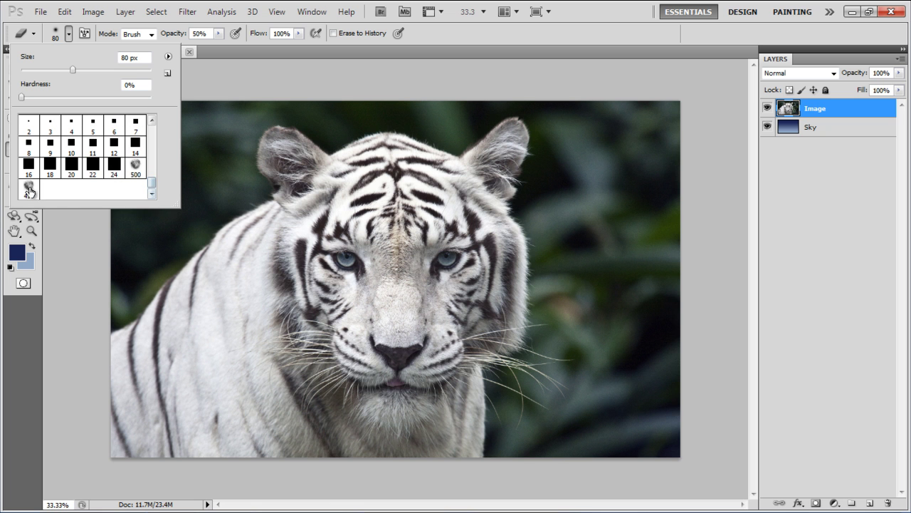
{"action": "left_click", "coordinate": [28, 189]}
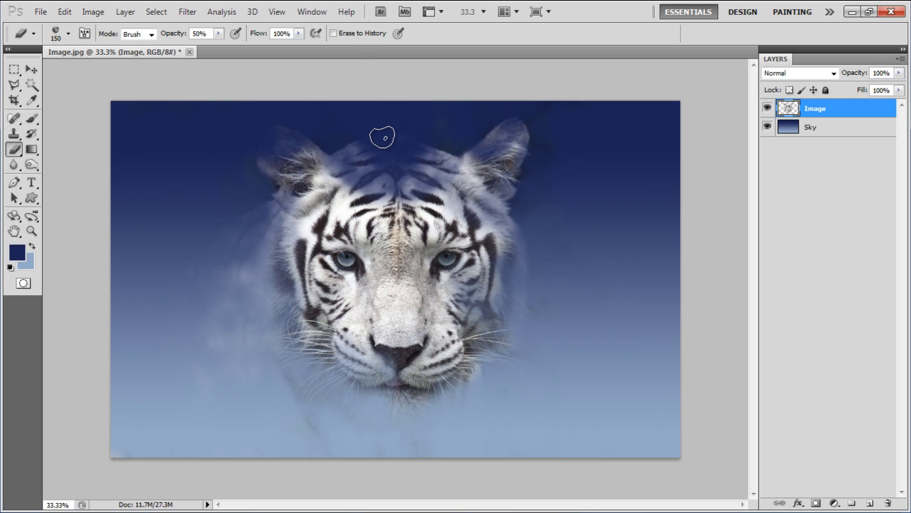
{"action": "key", "text": "v"}
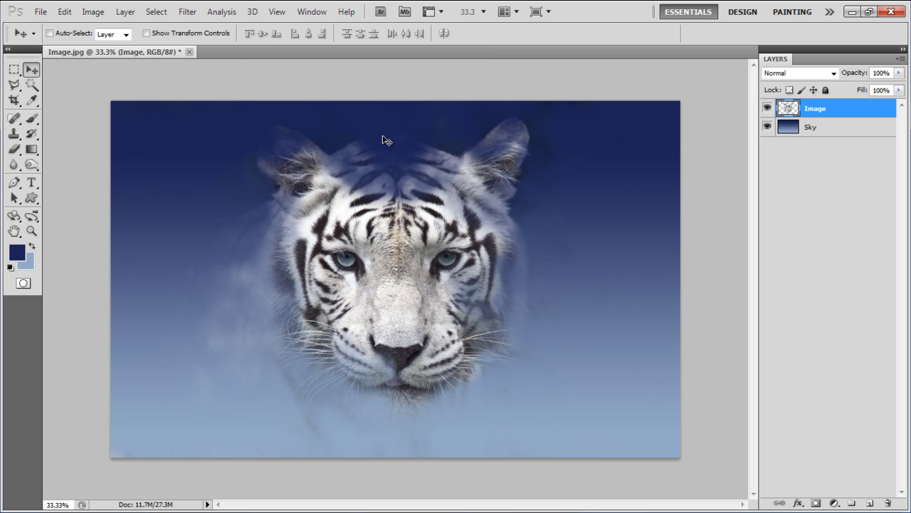
Step: Desaturate the tiger photo to remove all its colour
{"action": "left_click", "coordinate": [93, 11]}
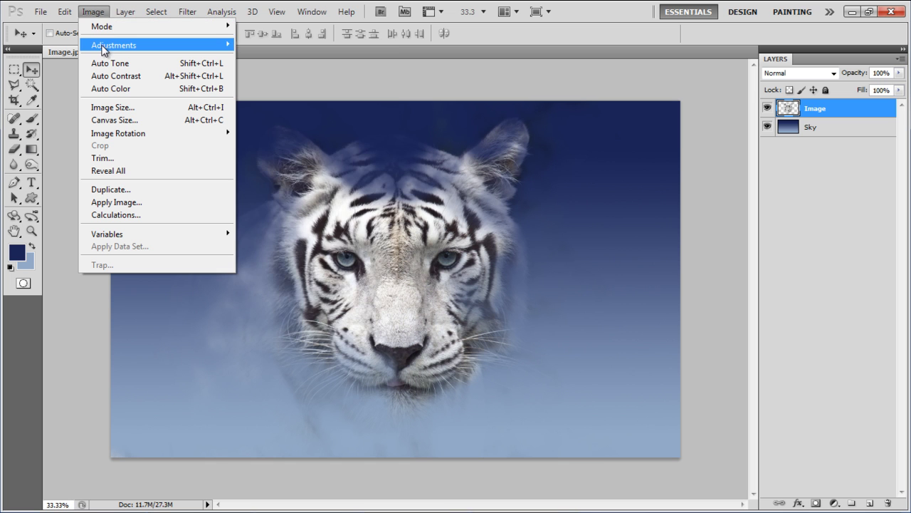
{"action": "mouse_move", "coordinate": [103, 45]}
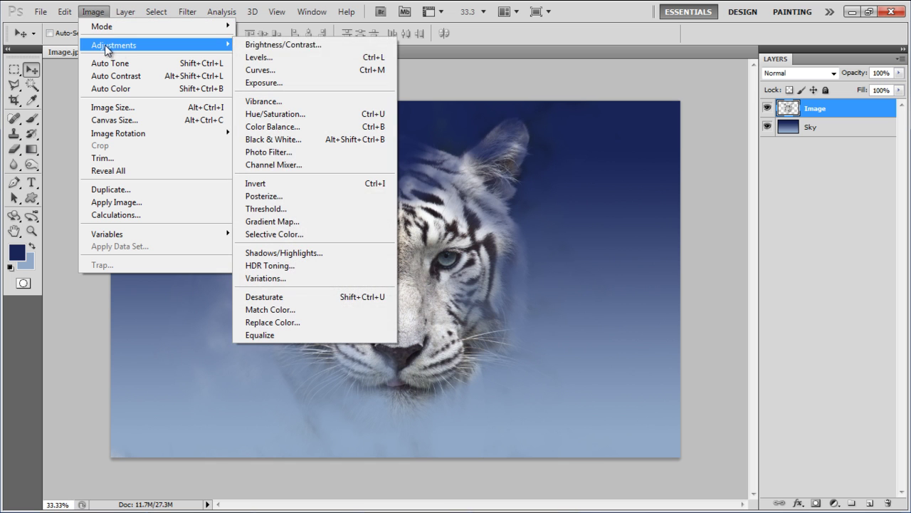
{"action": "left_click", "coordinate": [308, 297]}
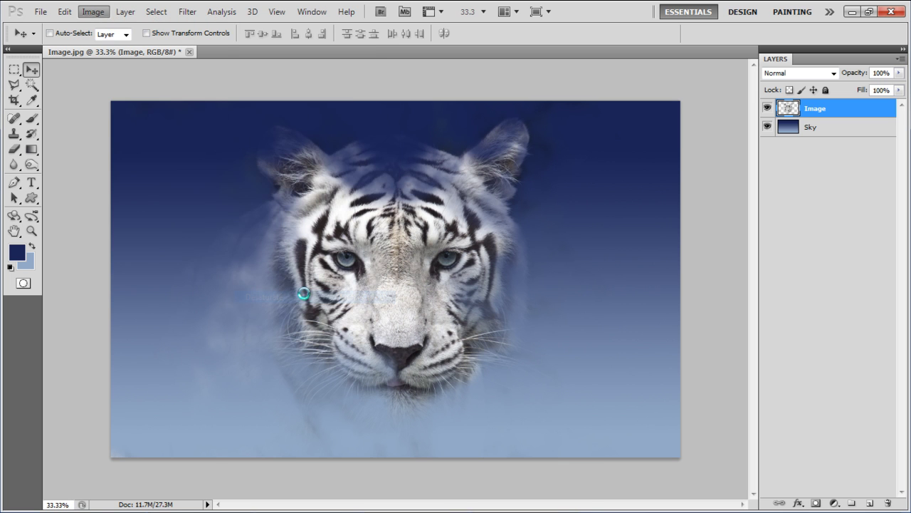
Step: Raise the Image layer's Brightness to 100 with Brightness/Contrast
{"action": "left_click", "coordinate": [95, 13]}
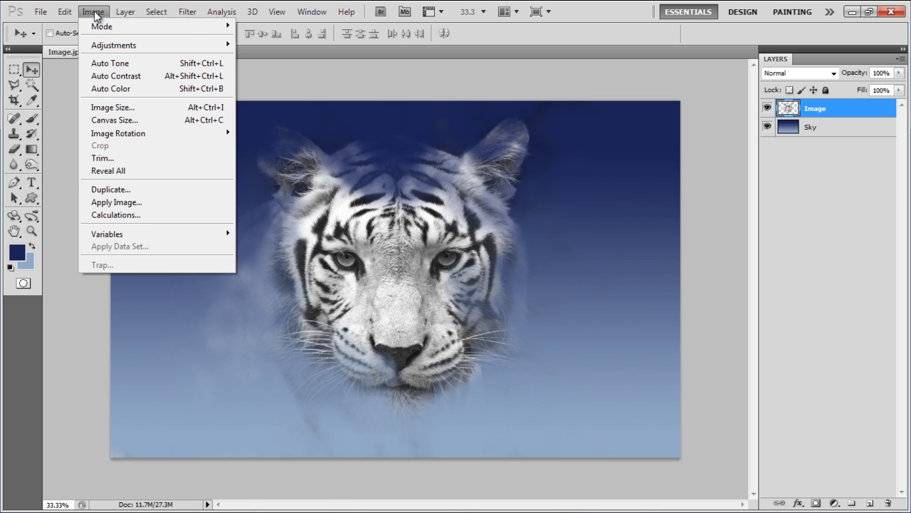
{"action": "mouse_move", "coordinate": [107, 44]}
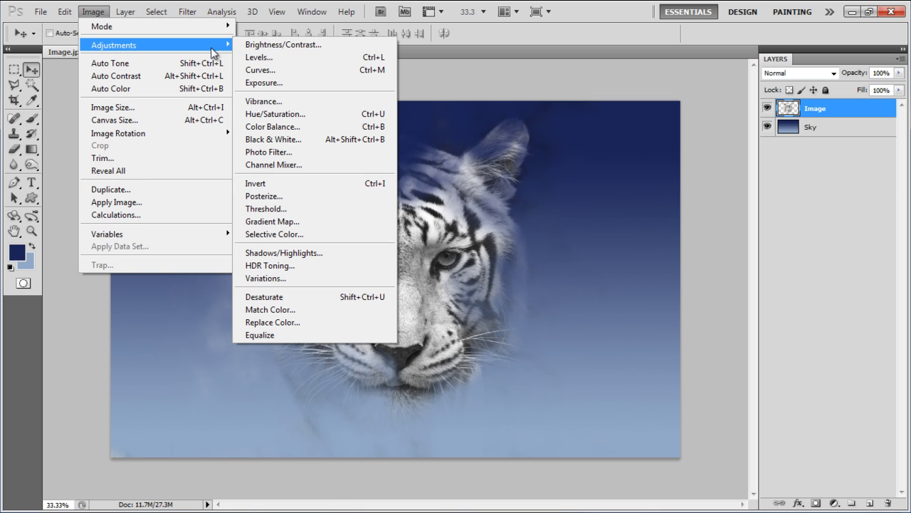
{"action": "left_click", "coordinate": [265, 45]}
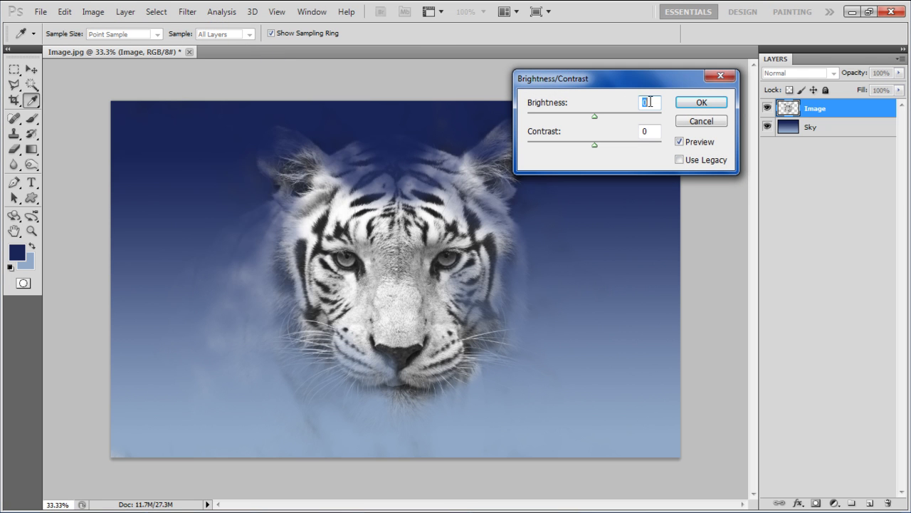
{"action": "type", "text": "100"}
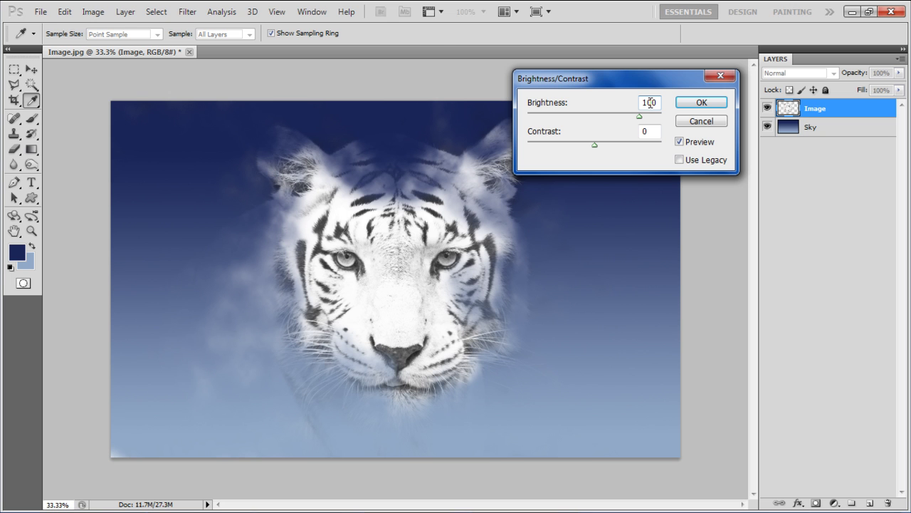
{"action": "key", "text": "Return"}
Step: Apply a 5-pixel Gaussian Blur to the tiger layer
{"action": "key", "text": "v"}
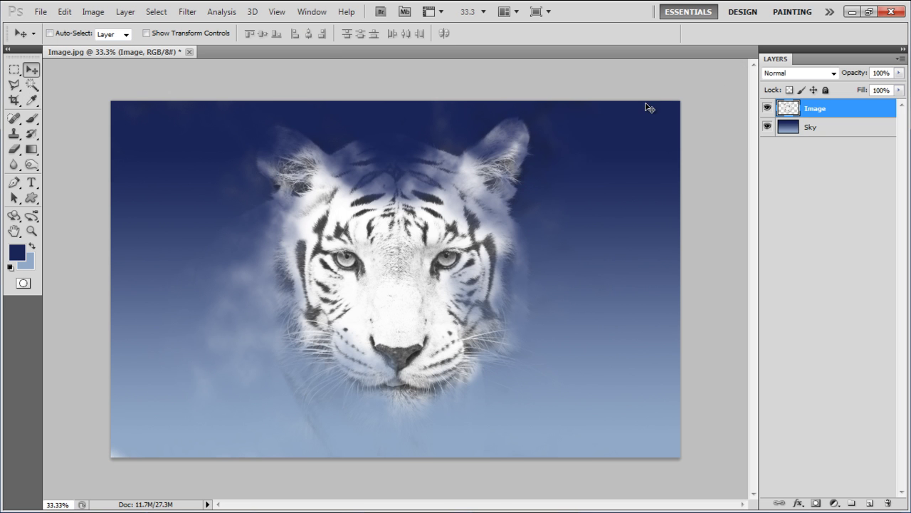
{"action": "left_click", "coordinate": [187, 12]}
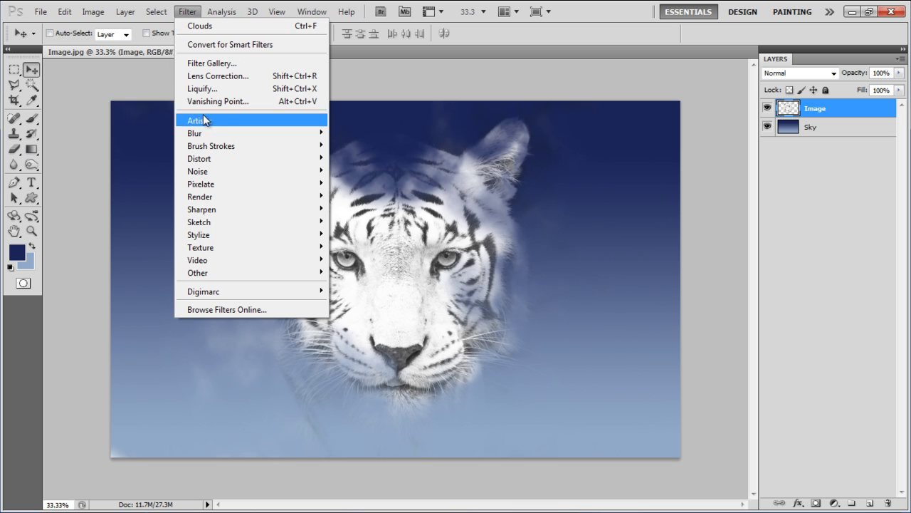
{"action": "mouse_move", "coordinate": [208, 134]}
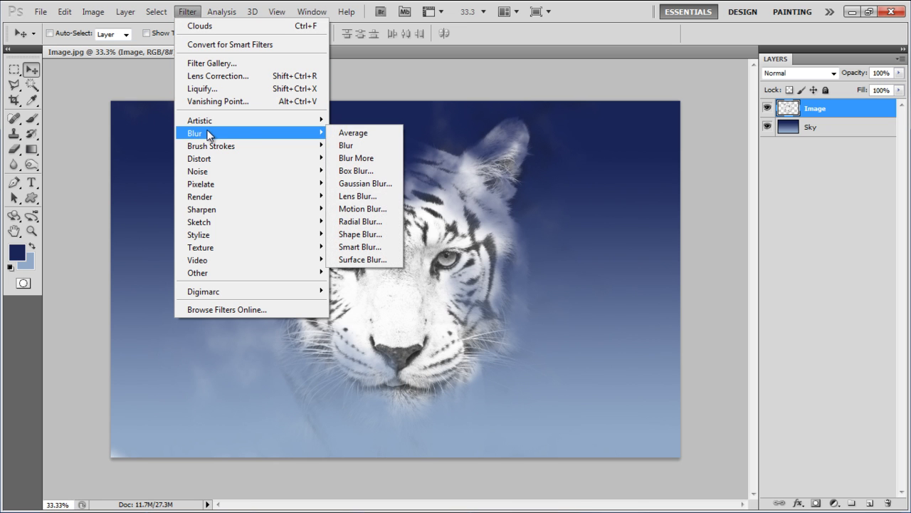
{"action": "left_click", "coordinate": [384, 179]}
{"action": "type", "text": "5"}
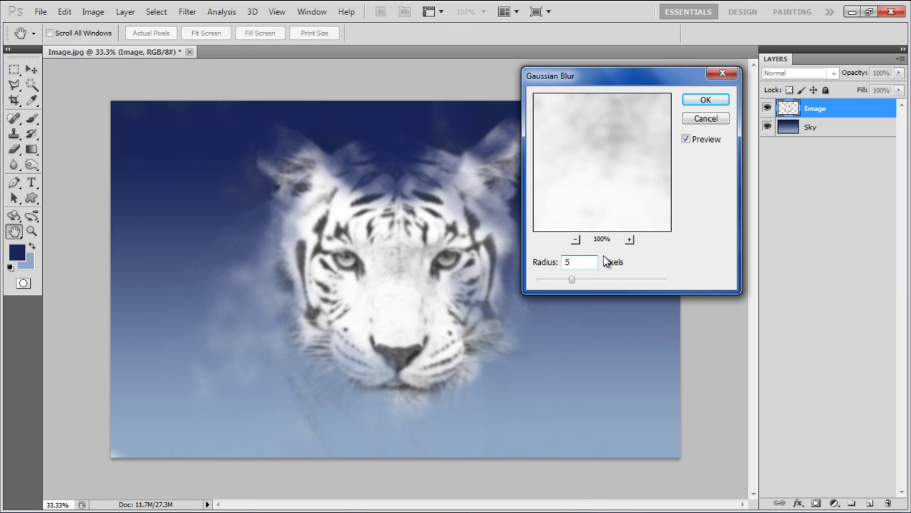
{"action": "left_click", "coordinate": [704, 101]}
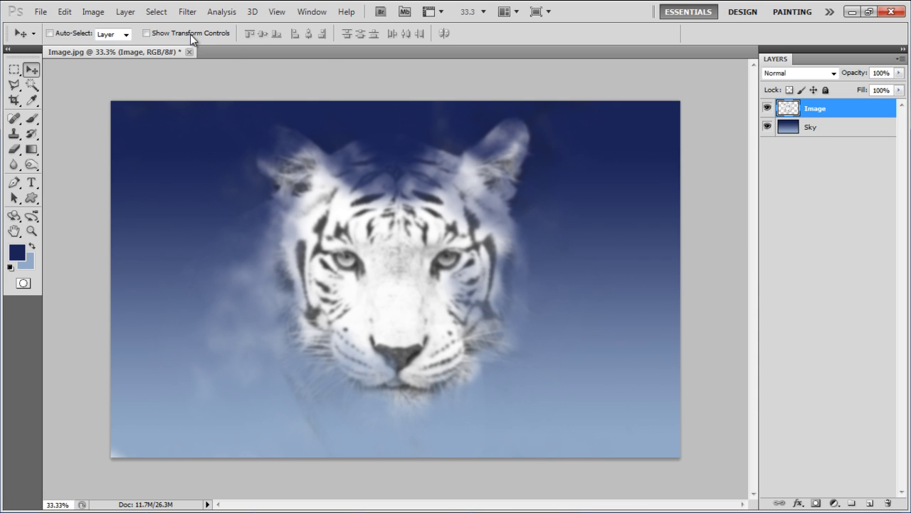
Step: Apply Smart Blur with radius 15 and threshold 25 to the tiger
{"action": "left_click", "coordinate": [184, 11]}
{"action": "mouse_move", "coordinate": [212, 132]}
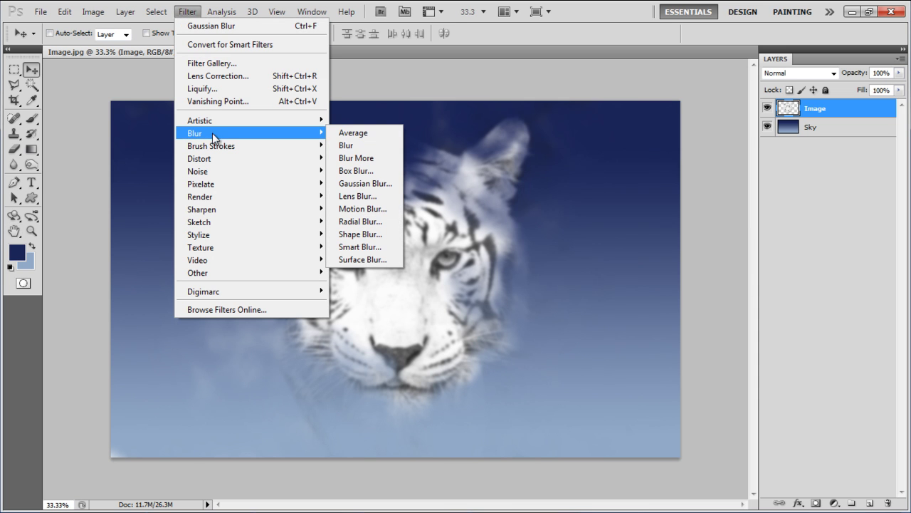
{"action": "left_click", "coordinate": [360, 246]}
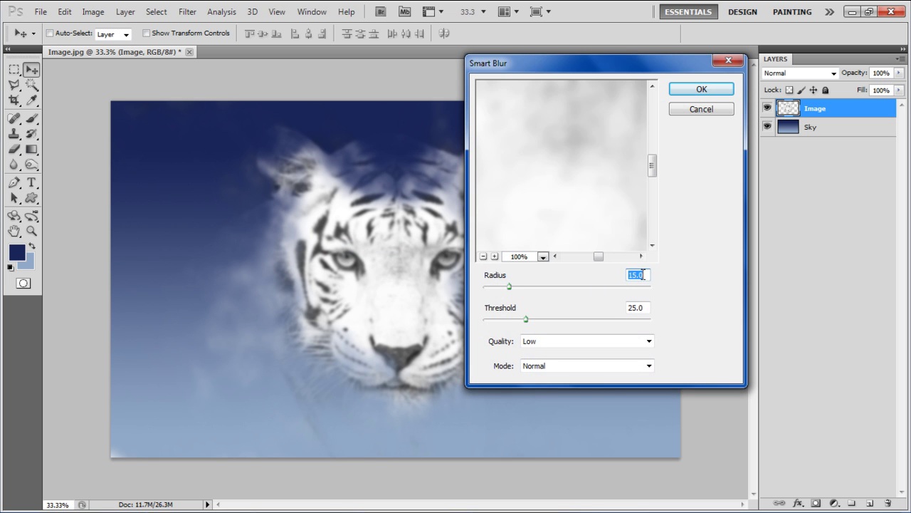
{"action": "left_click", "coordinate": [643, 308]}
{"action": "left_click", "coordinate": [698, 90]}
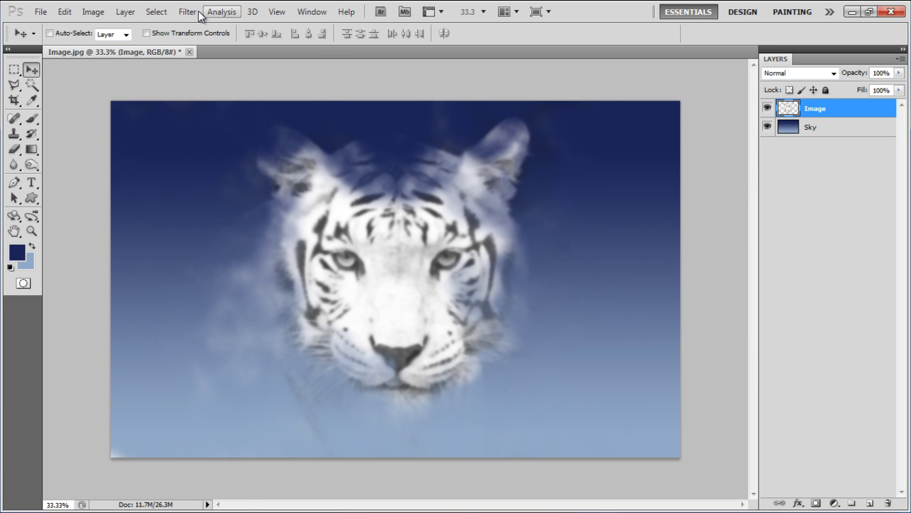
Step: Apply a horizontal Motion Blur at angle 0 with distance 40
{"action": "left_click", "coordinate": [190, 12]}
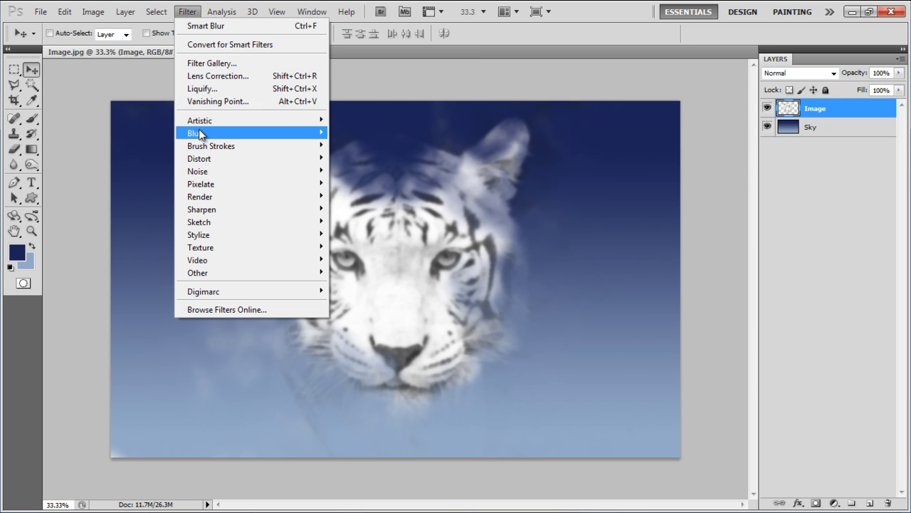
{"action": "mouse_move", "coordinate": [202, 136]}
{"action": "left_click", "coordinate": [363, 209]}
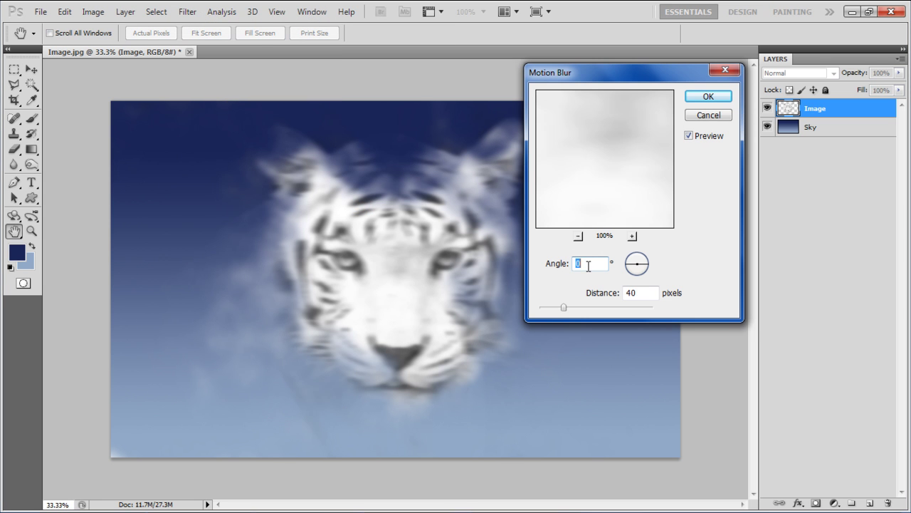
{"action": "left_click", "coordinate": [644, 292]}
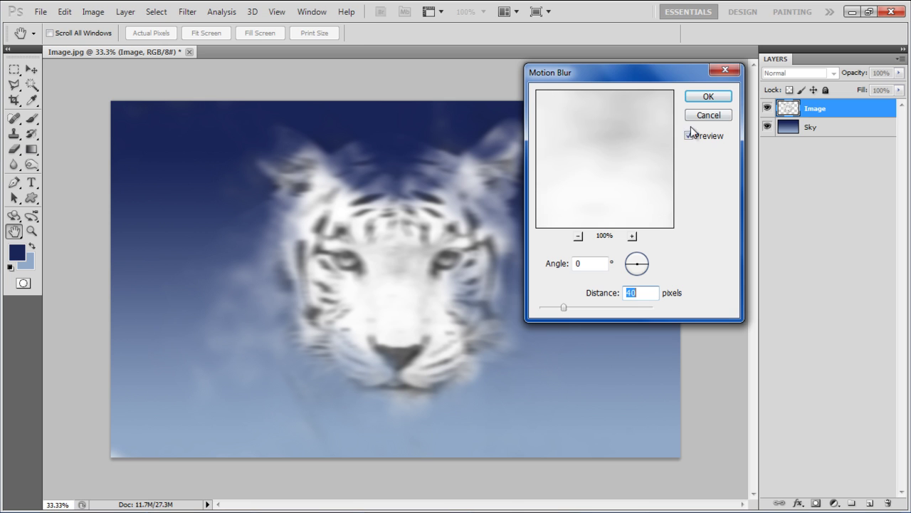
{"action": "left_click", "coordinate": [702, 95]}
Step: Switch the tiger Image layer to Soft Light blending and add a new layer named 'Clouds'
{"action": "left_click", "coordinate": [834, 73]}
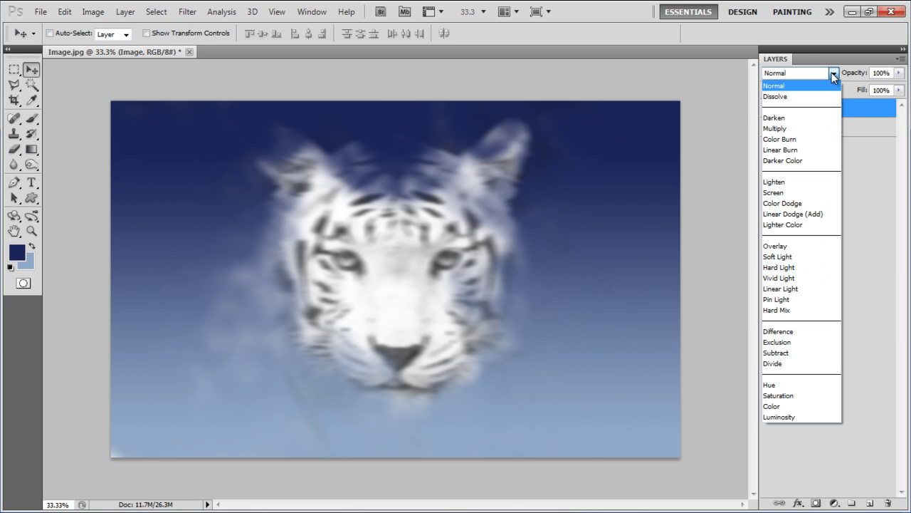
{"action": "left_click", "coordinate": [794, 255]}
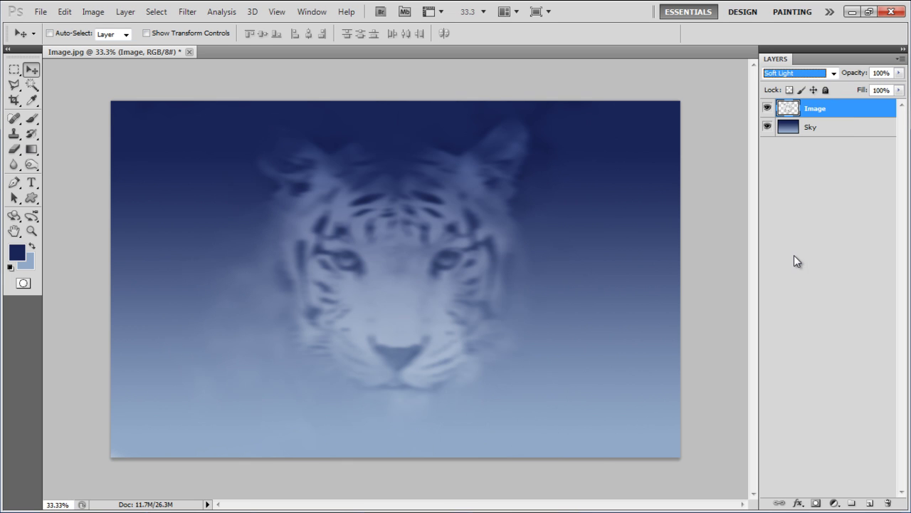
{"action": "left_click", "coordinate": [869, 503]}
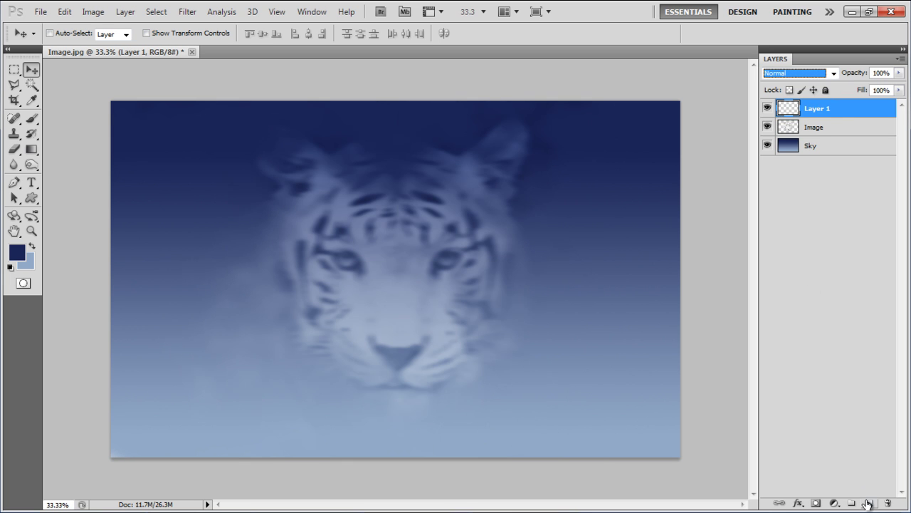
{"action": "double_click", "coordinate": [824, 112]}
{"action": "type", "text": "Clouds"}
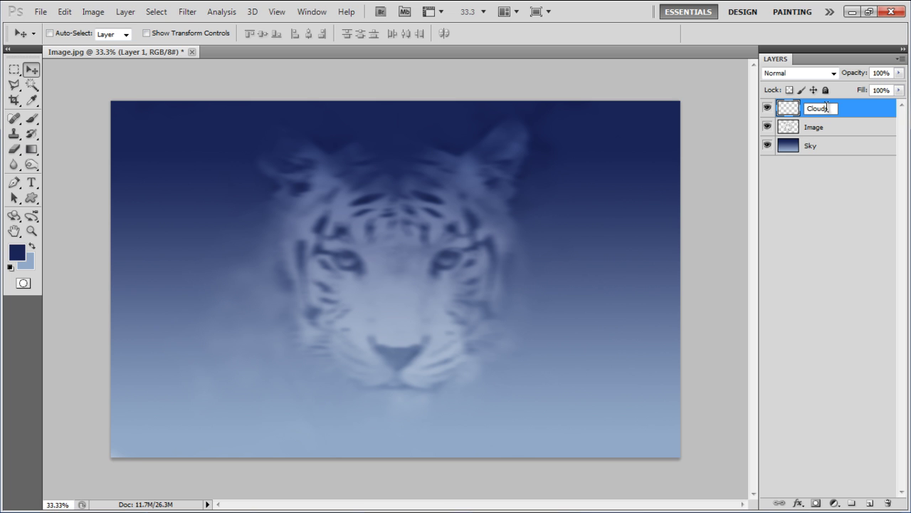
{"action": "key", "text": "Return"}
Step: Paint soft white cloud strokes across the lower canvas on the Clouds layer with a 10% brush
{"action": "key", "text": "d"}
{"action": "key", "text": "x"}
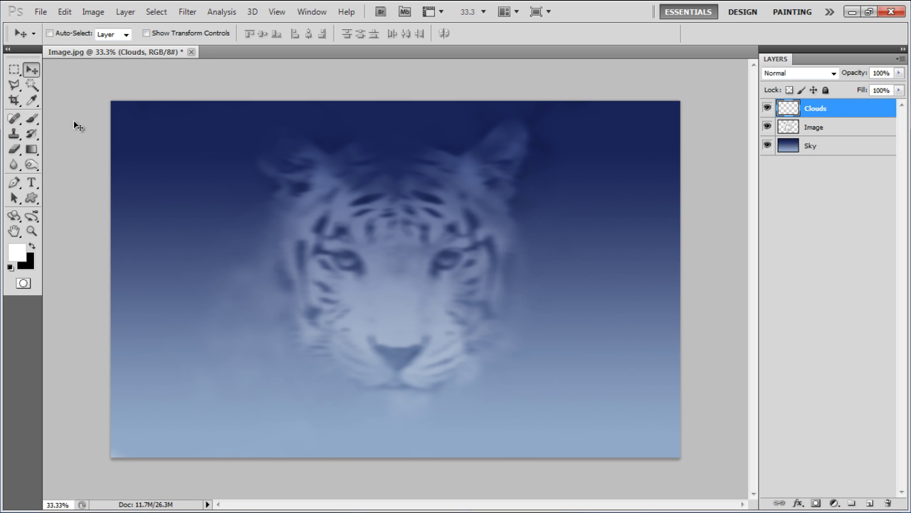
{"action": "left_click", "coordinate": [29, 121]}
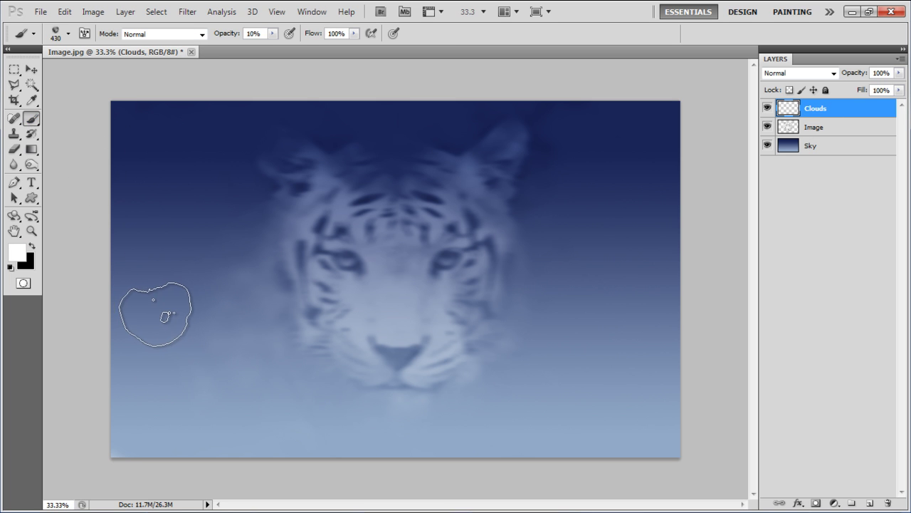
{"action": "mouse_move", "coordinate": [112, 389]}
{"action": "left_mouse_down"}
{"action": "mouse_move", "coordinate": [119, 359]}
{"action": "mouse_move", "coordinate": [141, 386]}
{"action": "mouse_move", "coordinate": [189, 415]}
{"action": "mouse_move", "coordinate": [135, 365]}
{"action": "mouse_move", "coordinate": [193, 401]}
{"action": "mouse_move", "coordinate": [306, 435]}
{"action": "mouse_move", "coordinate": [404, 454]}
{"action": "mouse_move", "coordinate": [533, 443]}
{"action": "mouse_move", "coordinate": [621, 383]}
{"action": "mouse_move", "coordinate": [646, 291]}
{"action": "mouse_move", "coordinate": [629, 328]}
{"action": "mouse_move", "coordinate": [547, 386]}
{"action": "mouse_move", "coordinate": [631, 293]}
{"action": "left_mouse_up"}
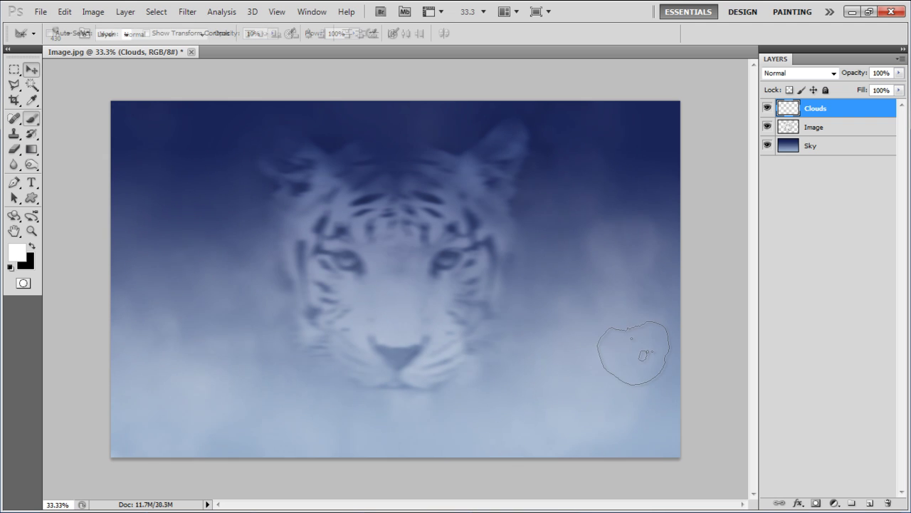
Step: Add a new top layer named 'Shadow' and set the brush to paint black
{"action": "left_click", "coordinate": [870, 502]}
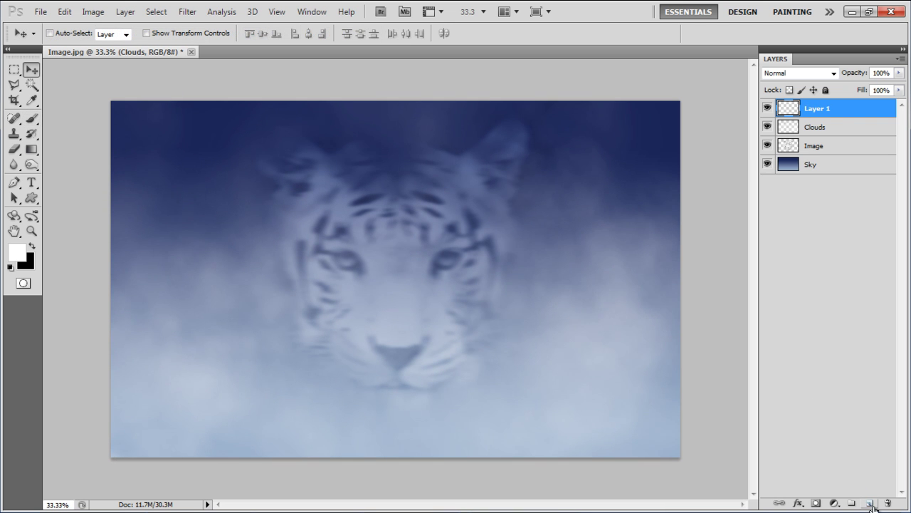
{"action": "double_click", "coordinate": [822, 114]}
{"action": "type", "text": "Shadow"}
{"action": "key", "text": "Return"}
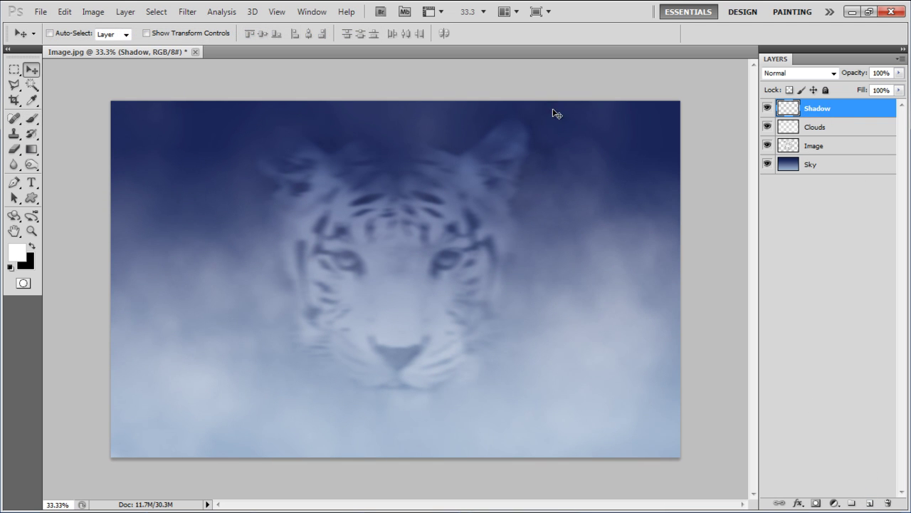
{"action": "left_click", "coordinate": [32, 118]}
{"action": "key", "text": "x"}
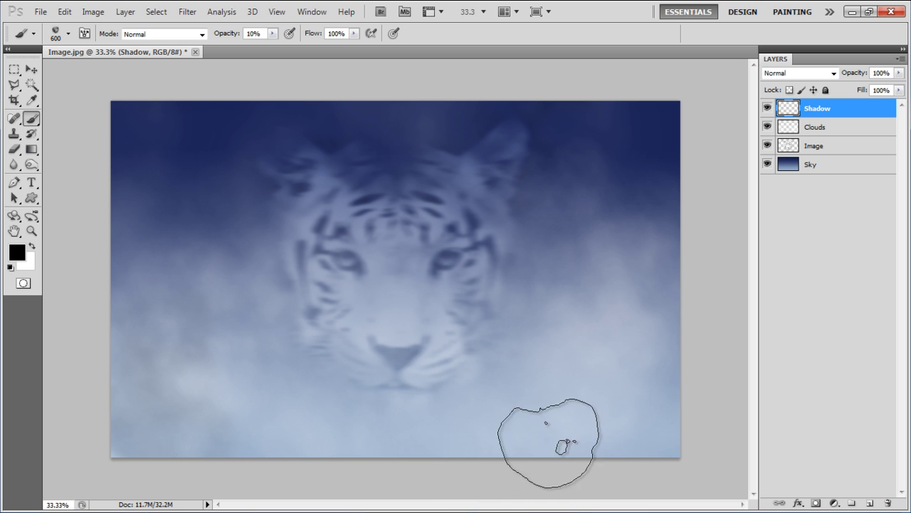
Step: Set the Shadow layer to Overlay blend mode, then select the Image layer's opacity to lower it
{"action": "key", "text": "v"}
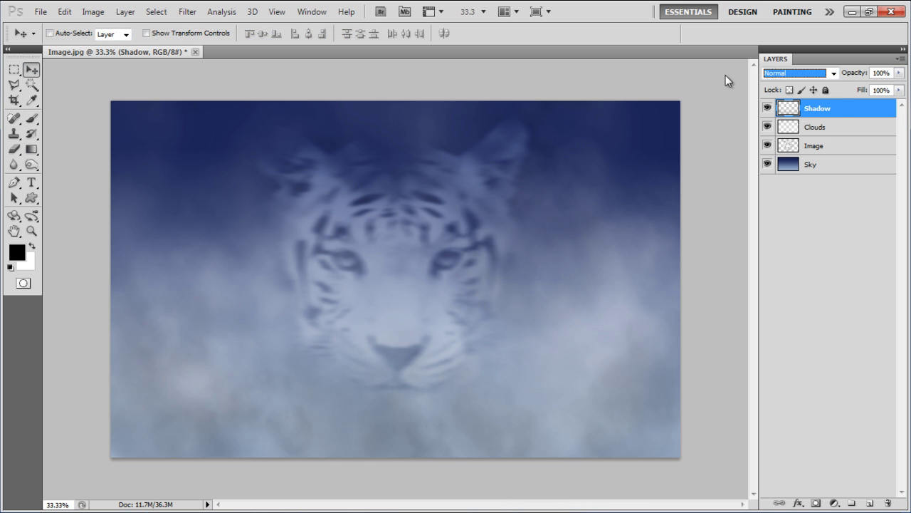
{"action": "left_click", "coordinate": [833, 73]}
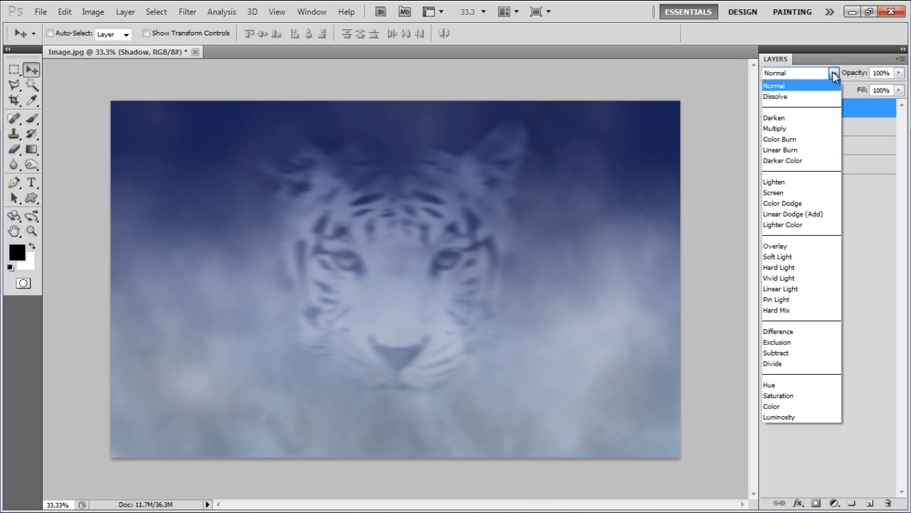
{"action": "left_click", "coordinate": [782, 245]}
{"action": "left_click", "coordinate": [817, 151]}
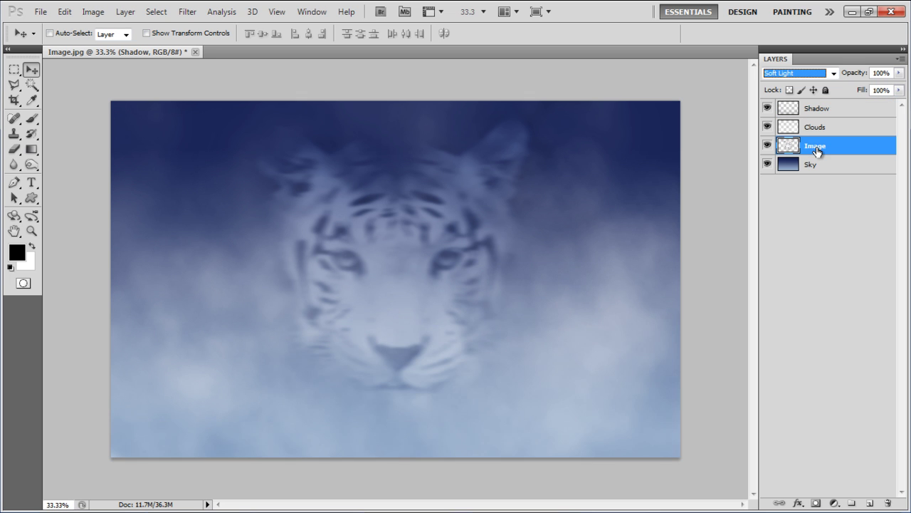
{"action": "left_click", "coordinate": [881, 74]}
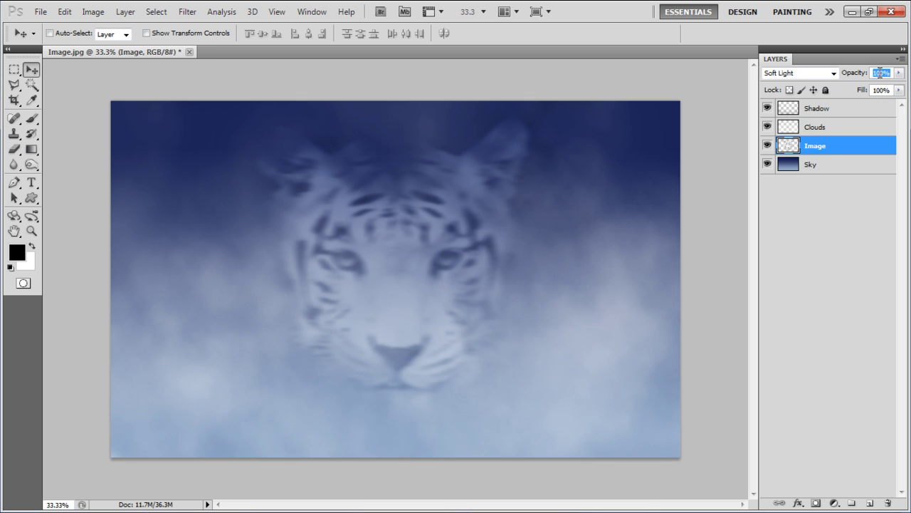